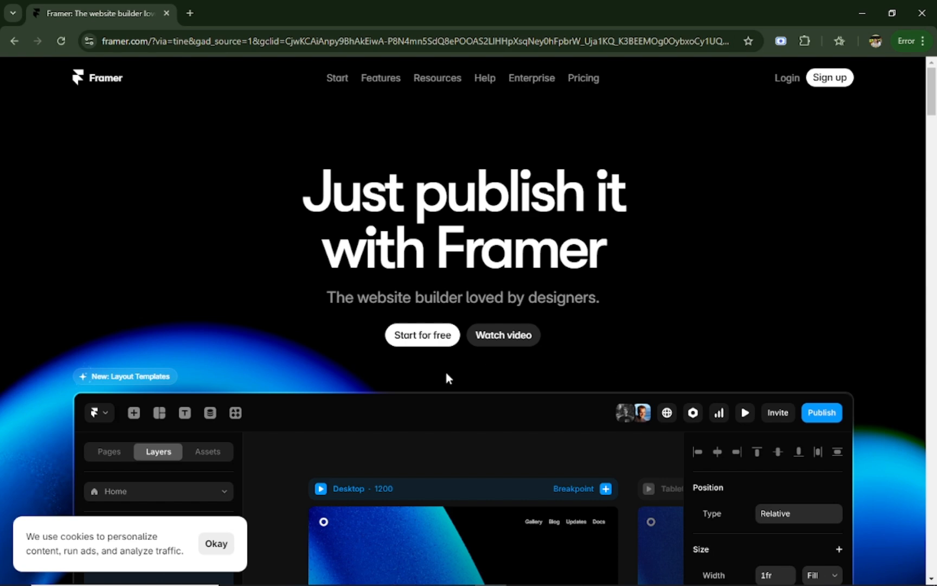
Dismiss the cookie notice on the Framer homepage and open the page for starting free.
click(217, 546)
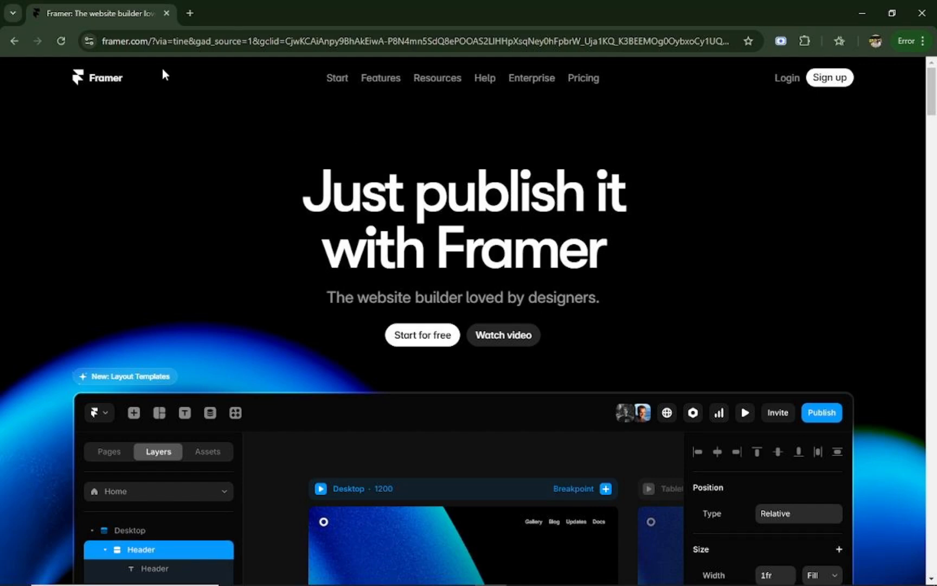
drag(148, 42, 98, 45)
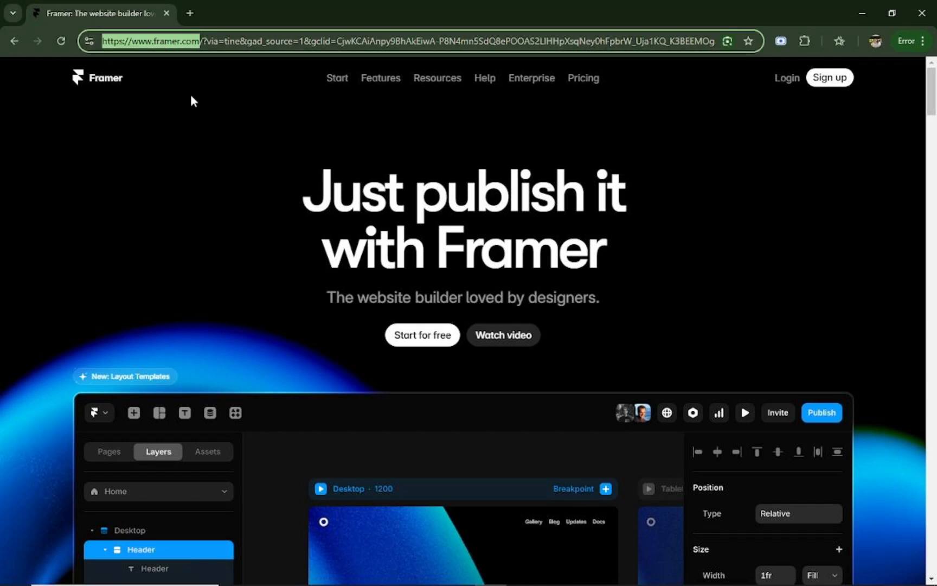
click(485, 299)
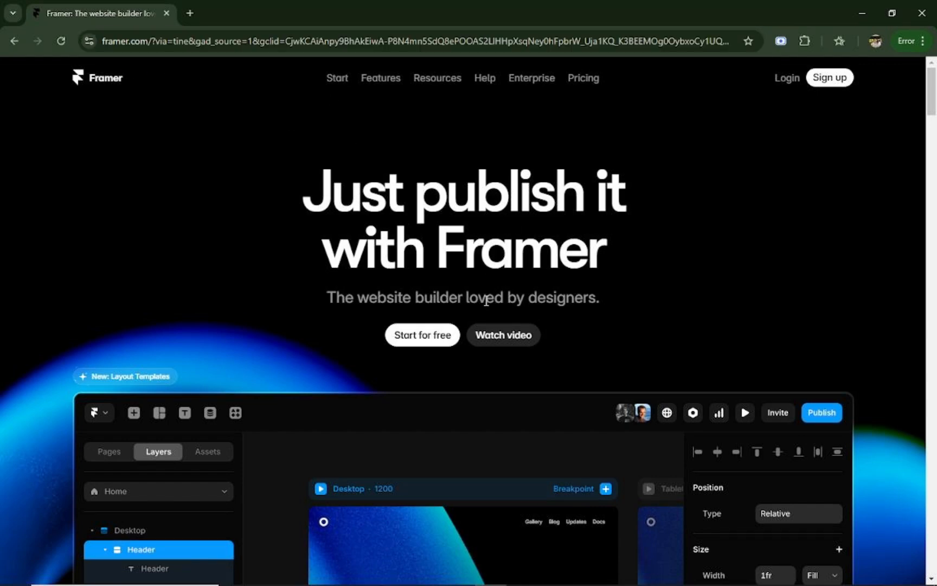
click(432, 345)
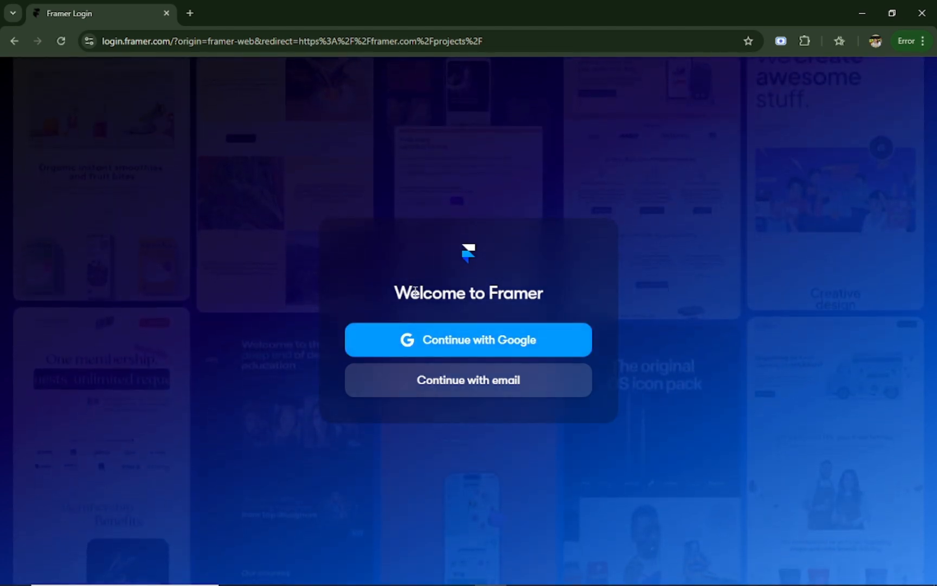
Switch to the Chrome window holding the Framer workspace and create a new project.
mouse_move(408, 564)
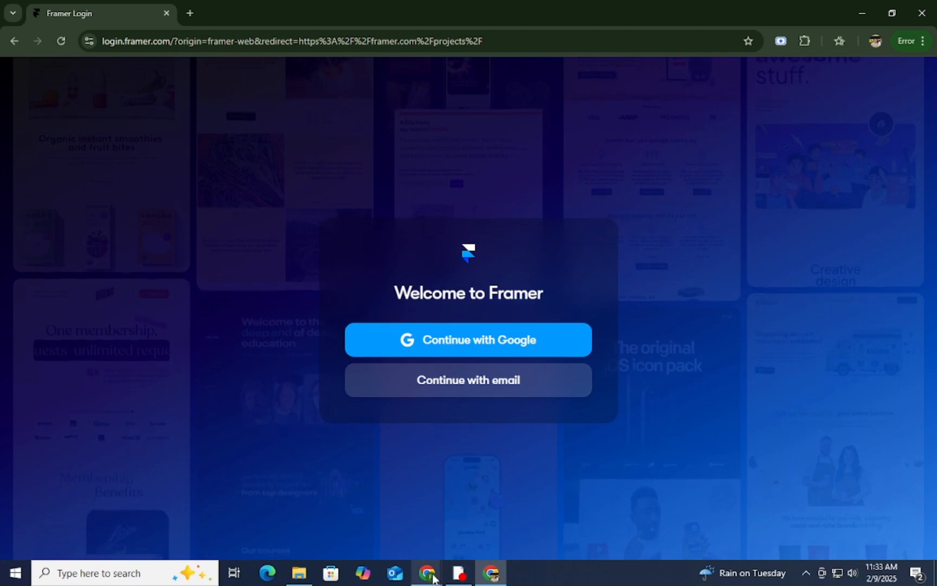
mouse_move(434, 581)
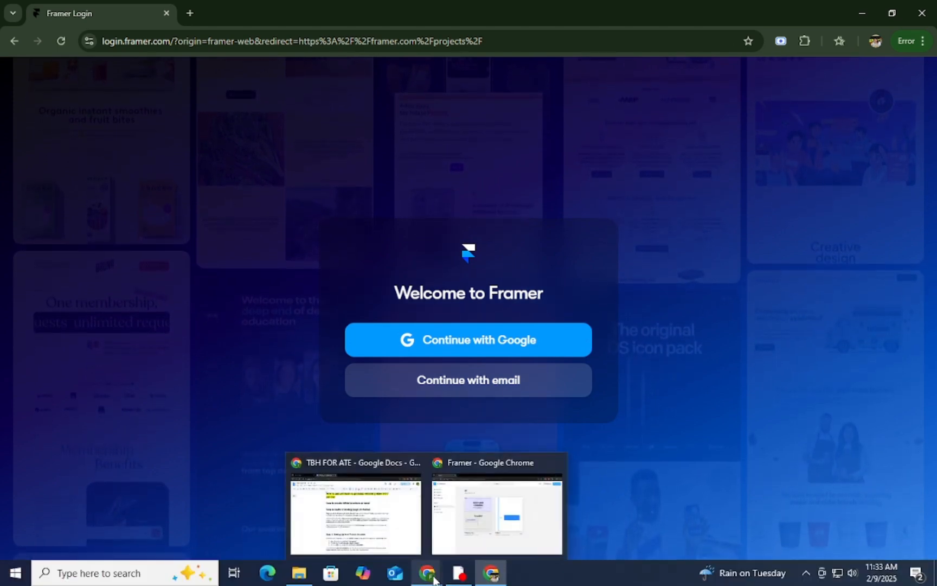
click(497, 510)
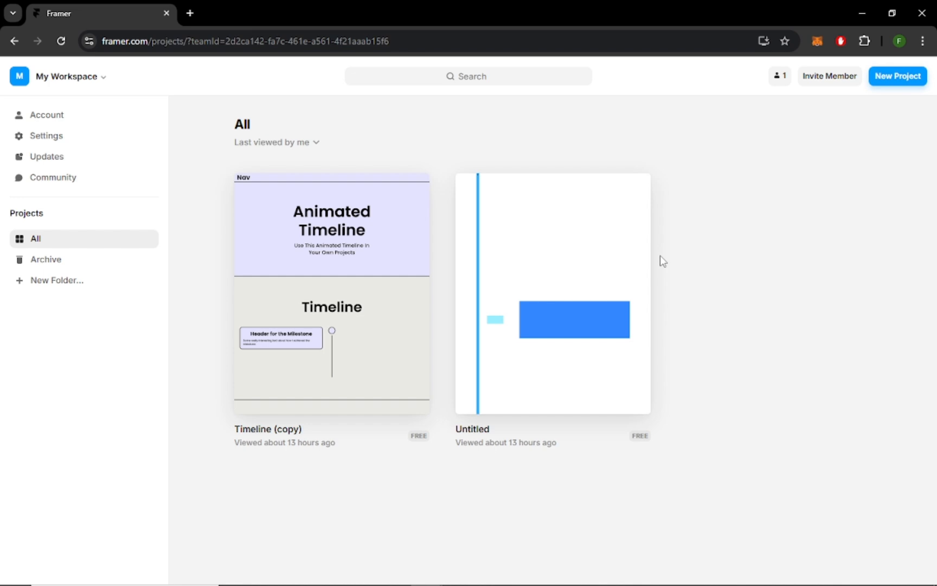
click(895, 90)
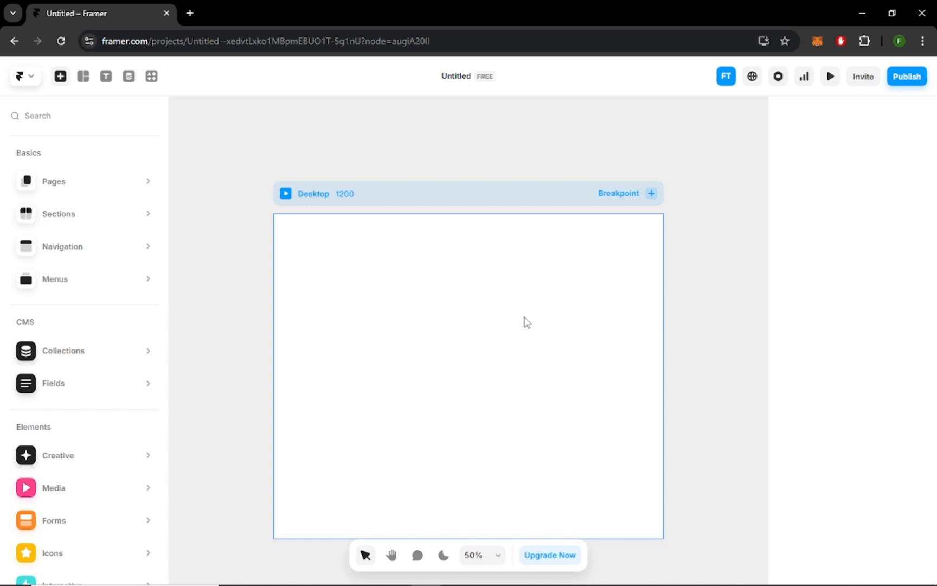
click(83, 79)
right_click(103, 109)
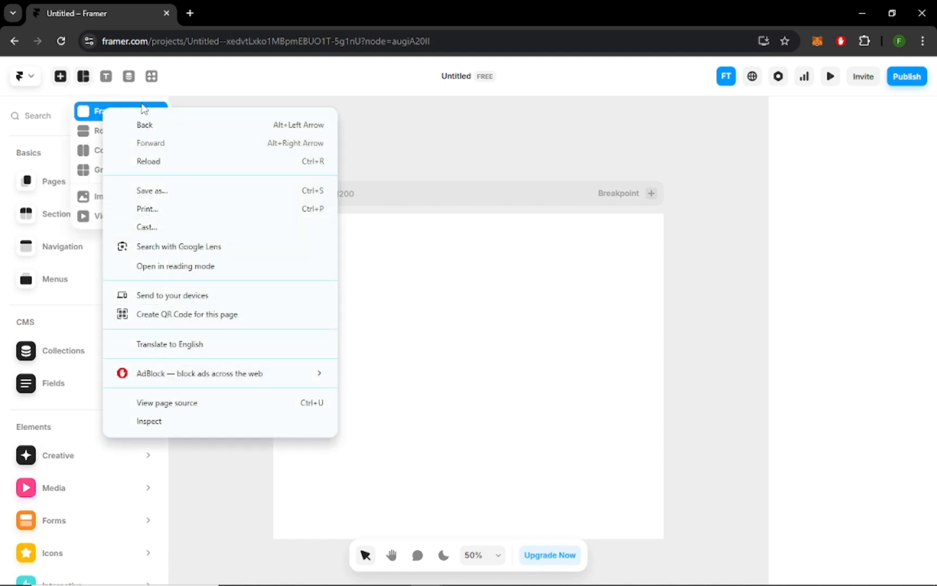
click(205, 96)
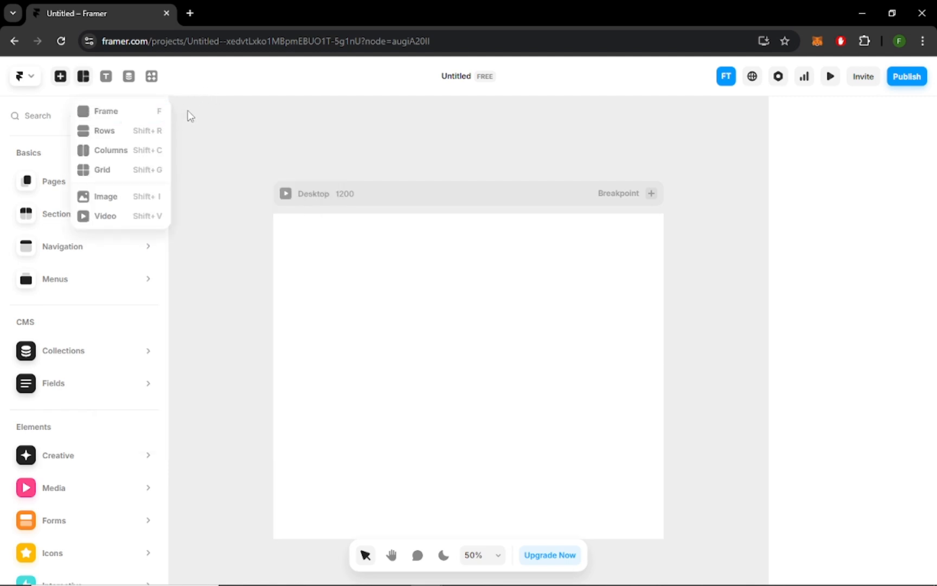
click(190, 115)
Browse the ready-made page templates and add The Landing Page template to the project.
mouse_move(75, 255)
mouse_move(82, 192)
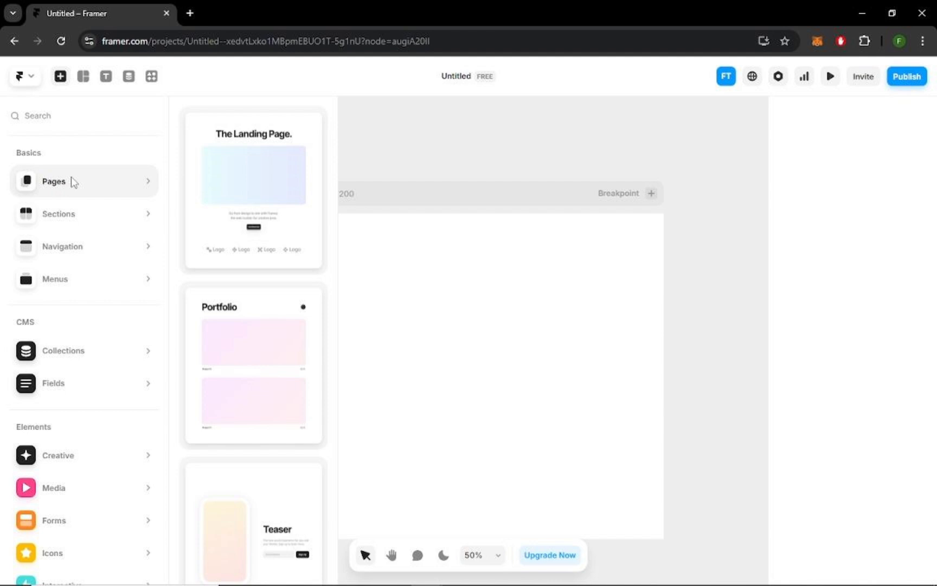
mouse_move(273, 360)
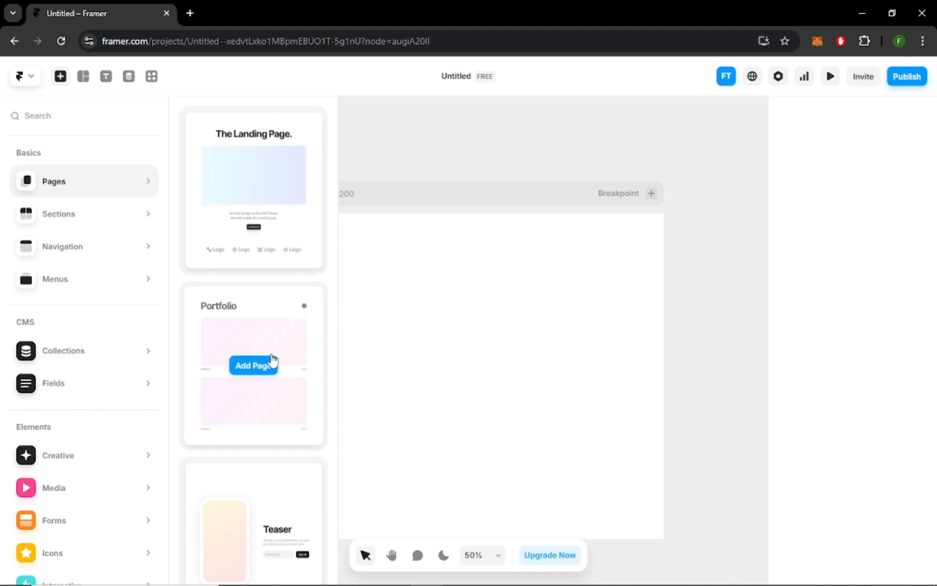
scroll(272, 359, down, 6)
scroll(254, 394, up, 6)
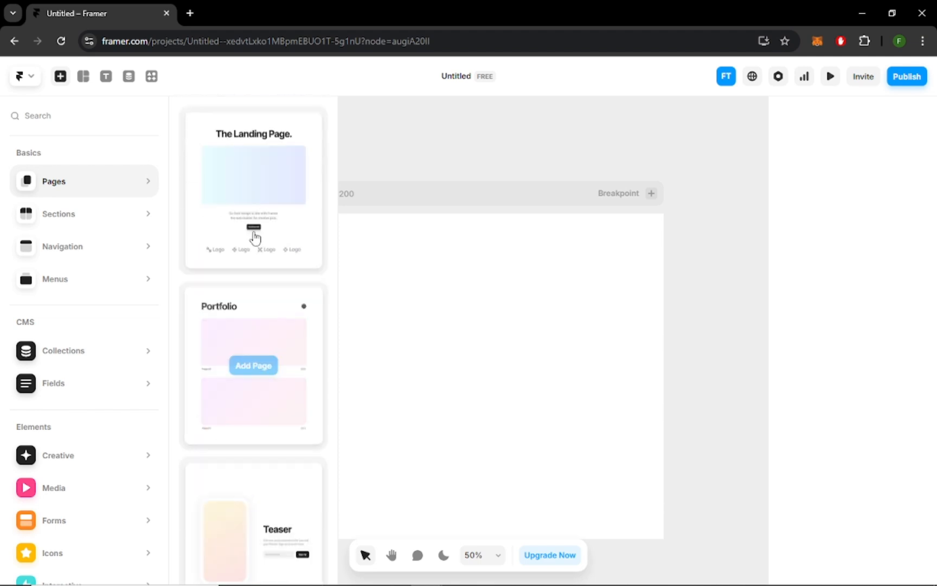
click(256, 192)
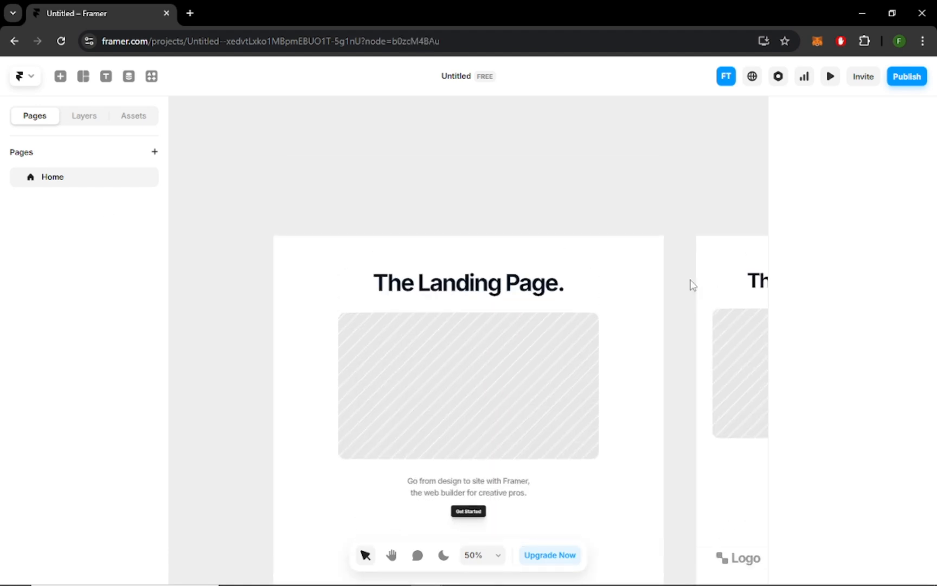
Examine the landing page template from hero to footer and compare its Desktop, Tablet and Phone layouts.
scroll(692, 284, down, 3)
scroll(693, 285, down, 2)
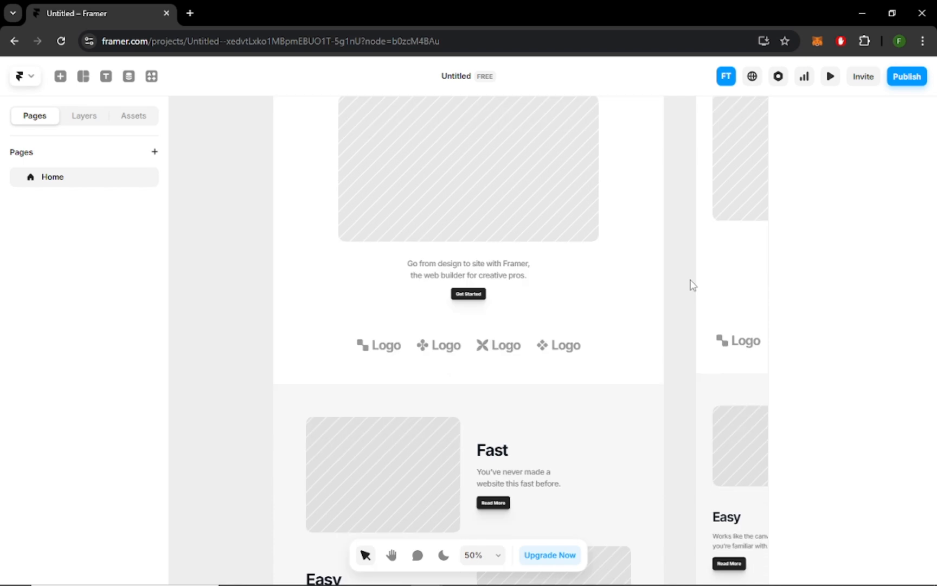
scroll(692, 286, up, 2)
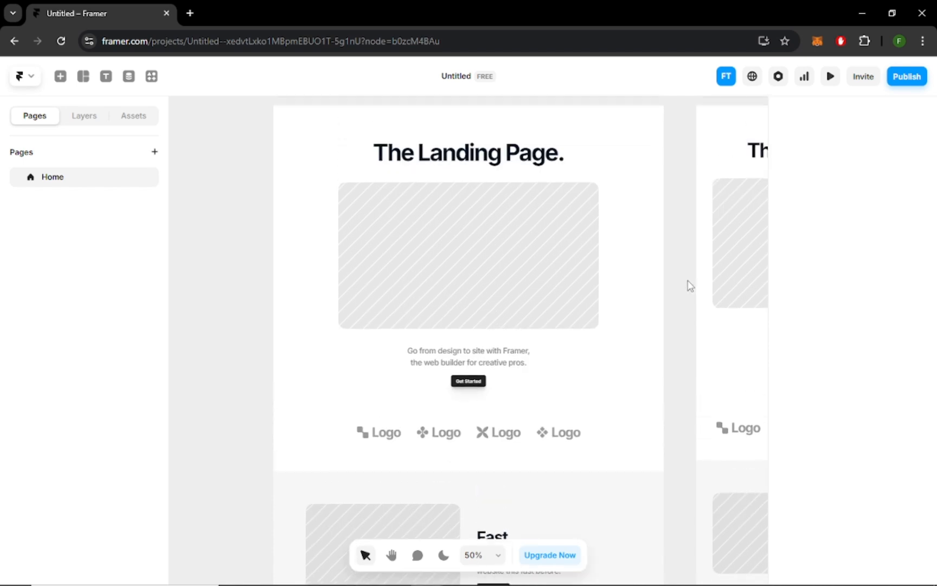
scroll(690, 286, right, 10)
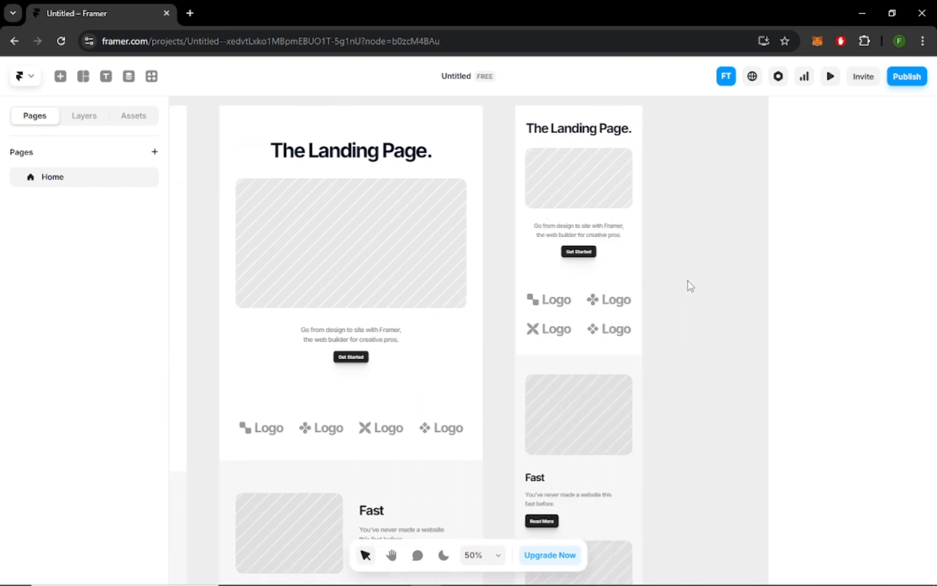
scroll(690, 285, right, 2)
scroll(689, 285, left, 8)
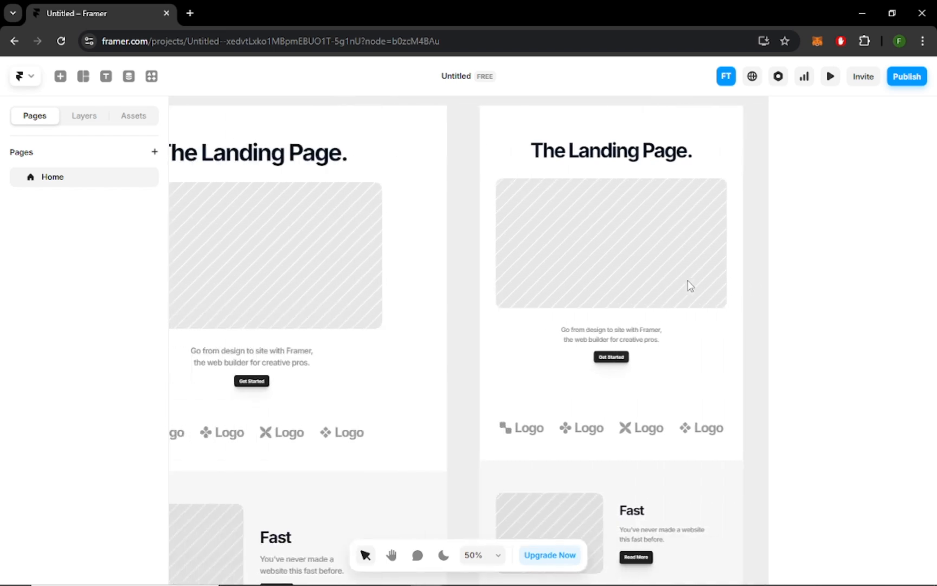
scroll(690, 286, left, 6)
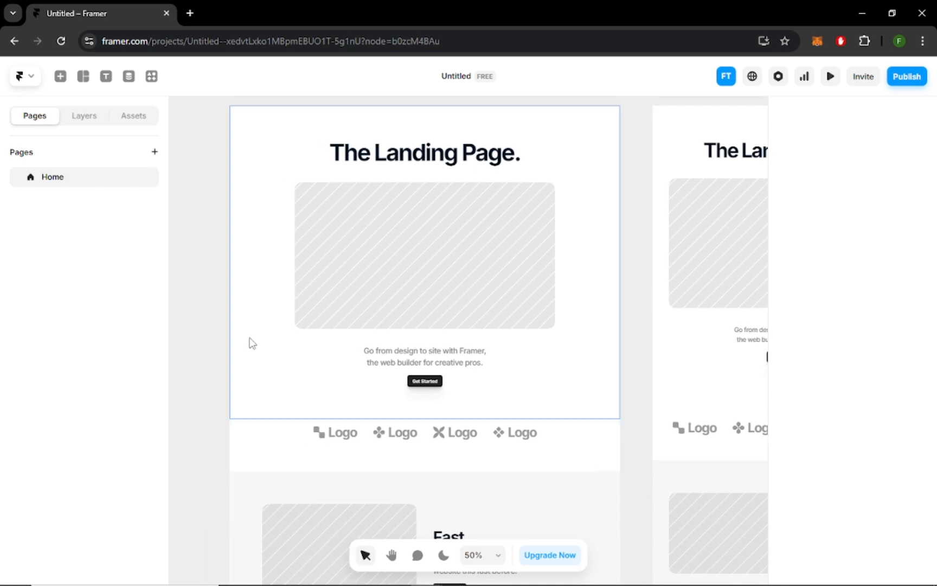
scroll(535, 423, down, 7)
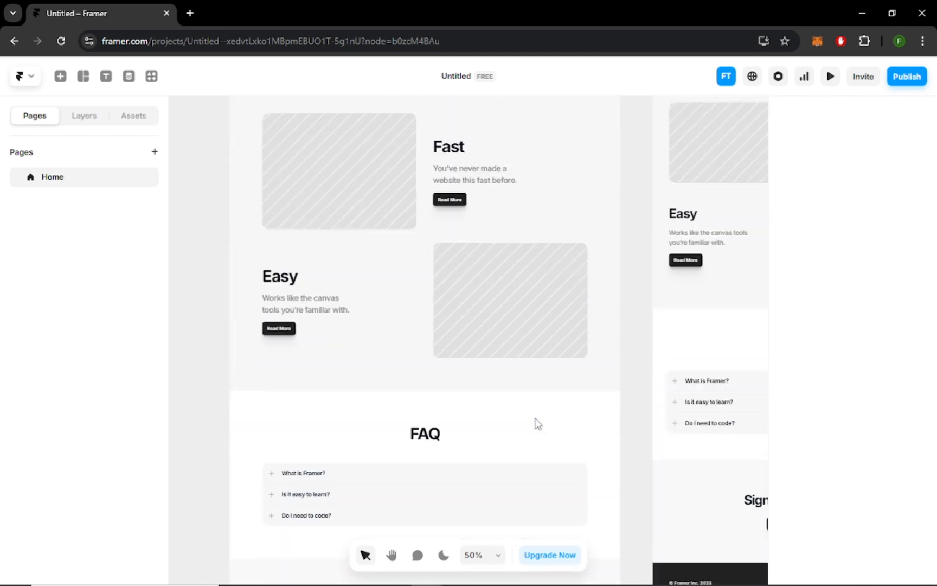
scroll(537, 423, down, 6)
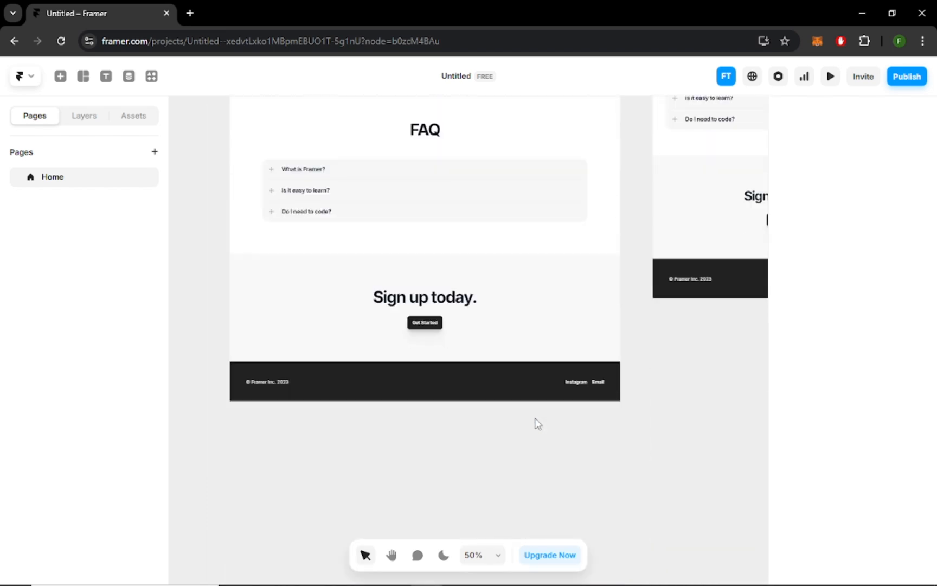
scroll(536, 423, up, 12)
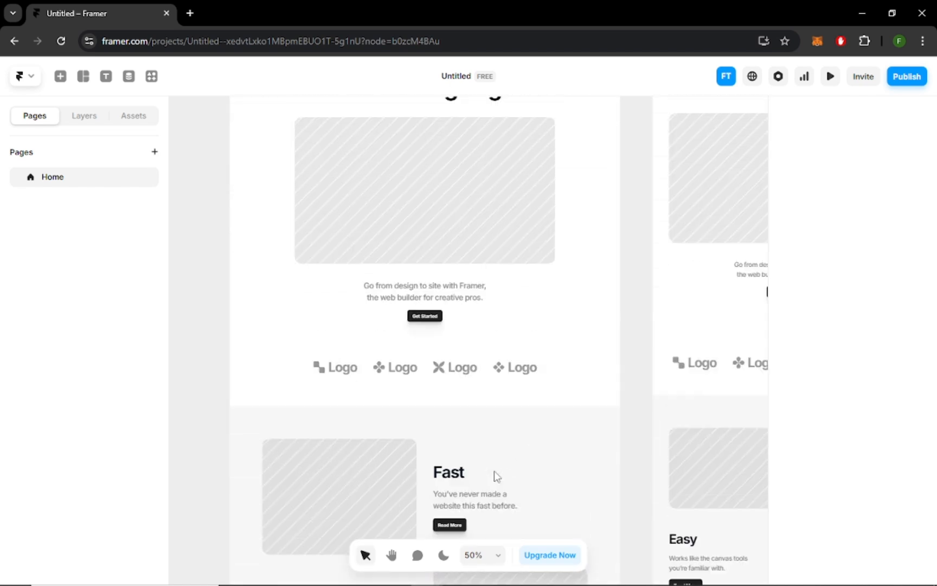
scroll(494, 471, up, 3)
scroll(506, 475, right, 4)
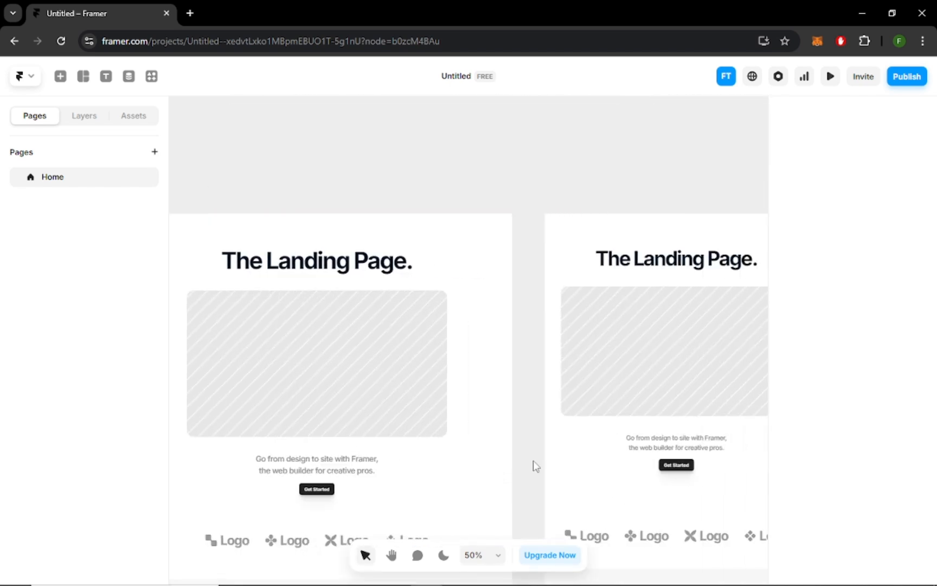
scroll(533, 460, right, 8)
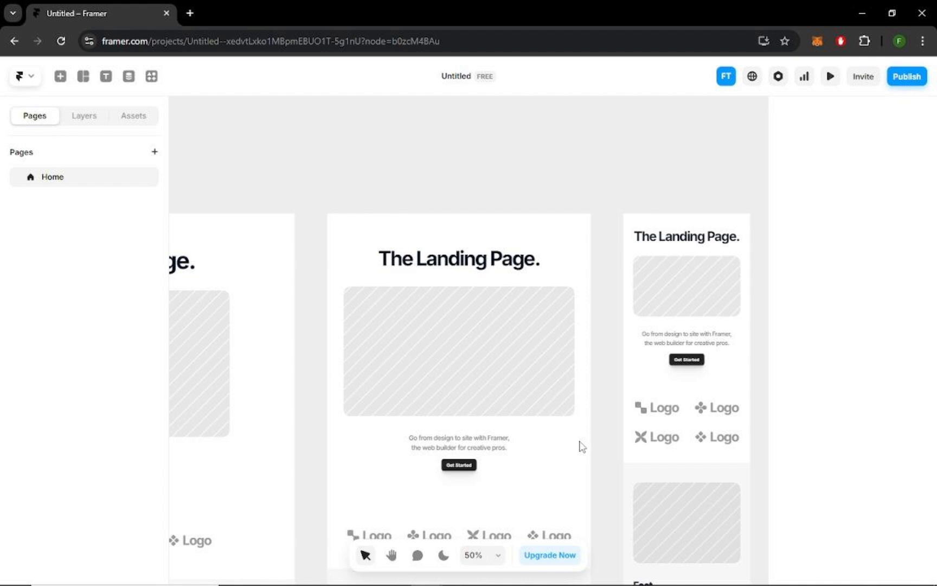
scroll(581, 446, down, 5)
scroll(581, 446, up, 1)
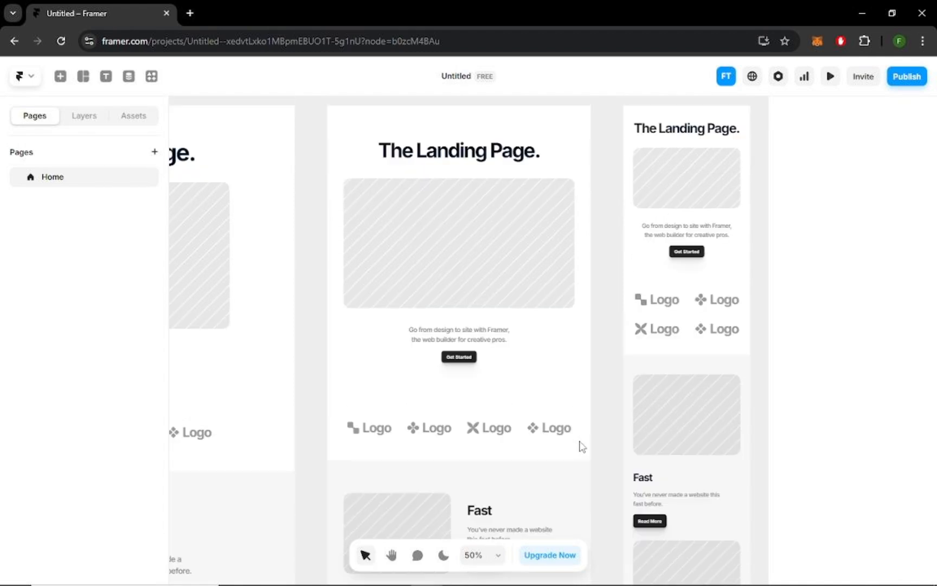
scroll(581, 446, right, 1)
scroll(581, 446, left, 5)
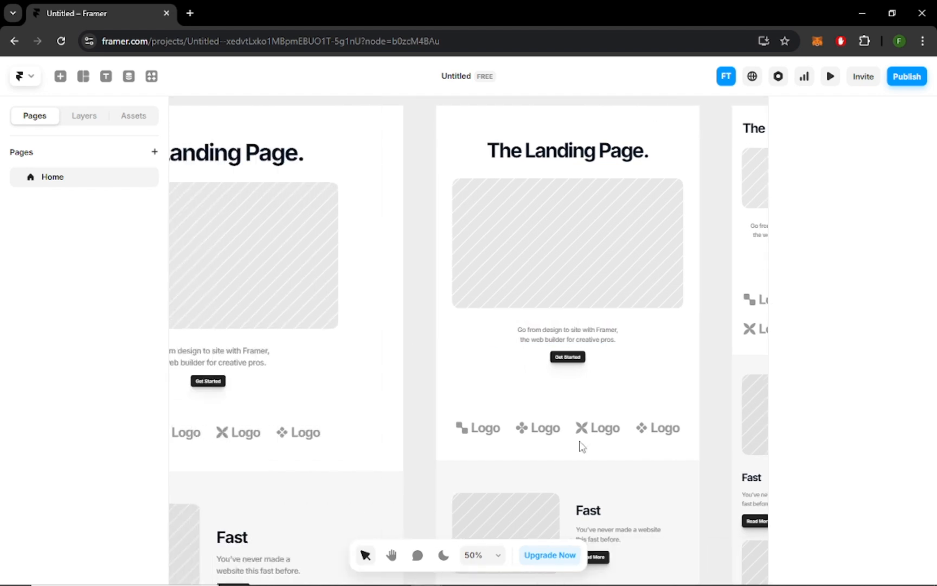
scroll(582, 446, up, 10)
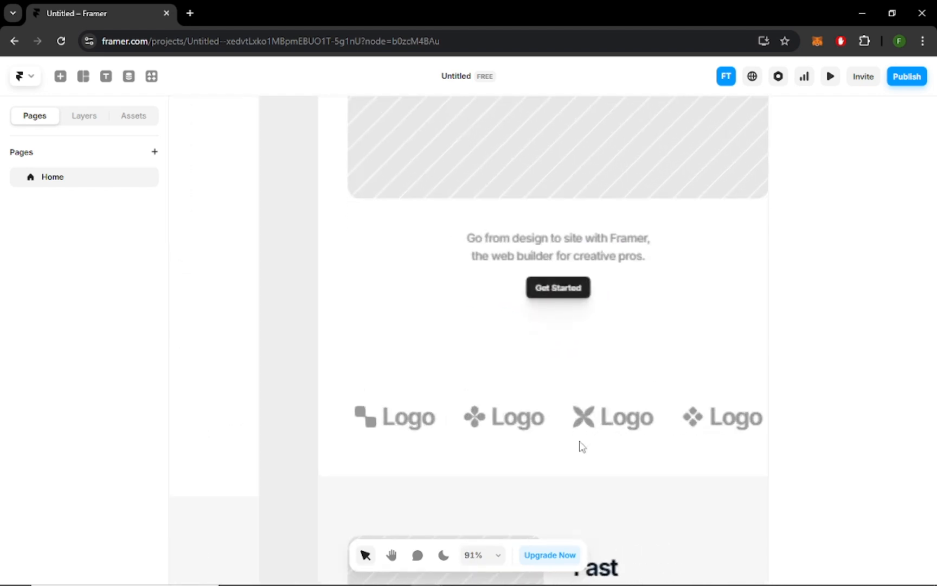
scroll(581, 446, down, 10)
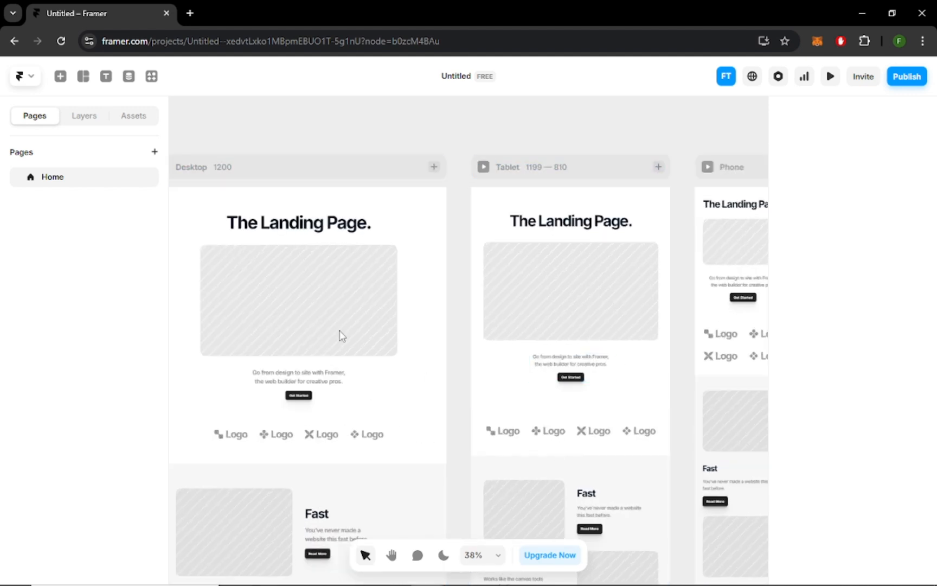
scroll(432, 318, left, 5)
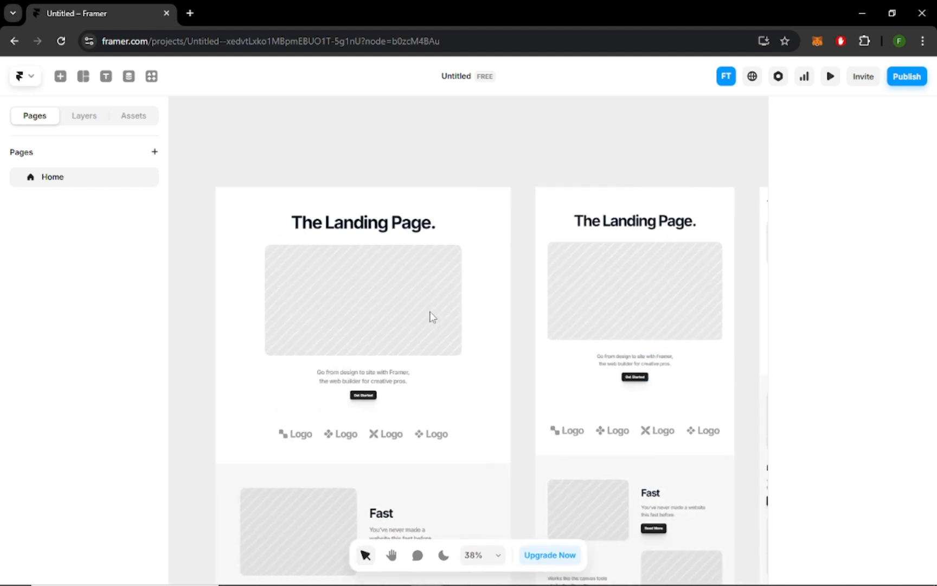
Select the image placeholder below the main heading in the Desktop layout.
scroll(432, 318, up, 4)
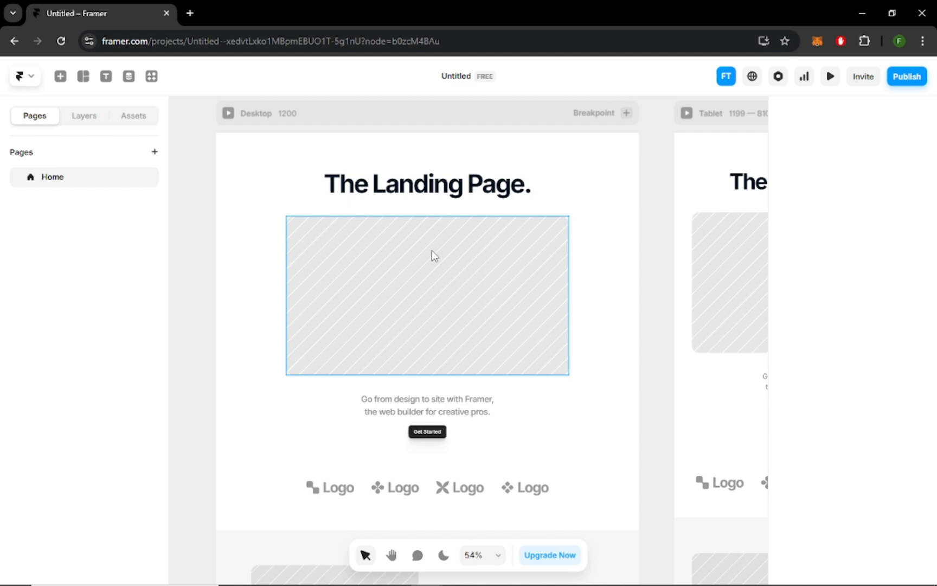
scroll(479, 278, down, 2)
scroll(478, 278, up, 3)
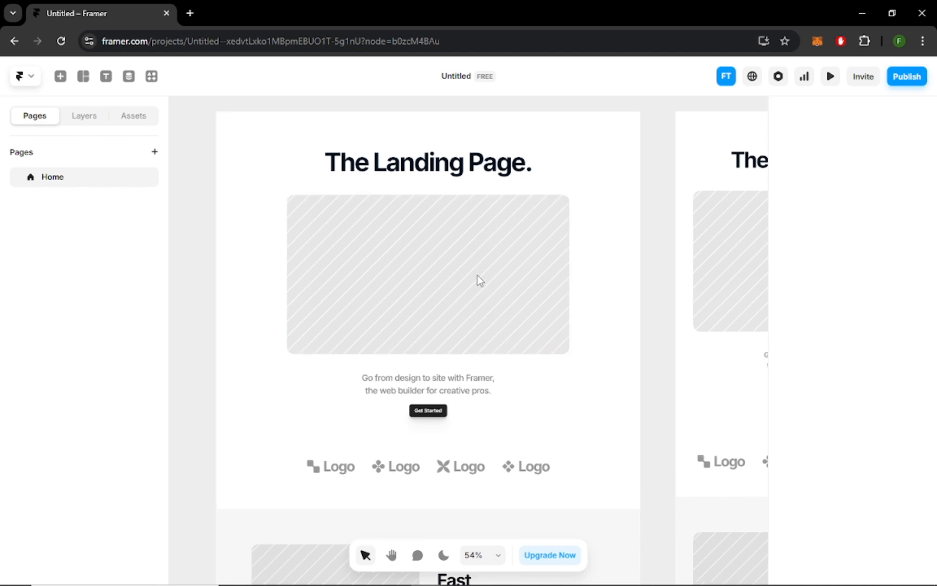
click(476, 344)
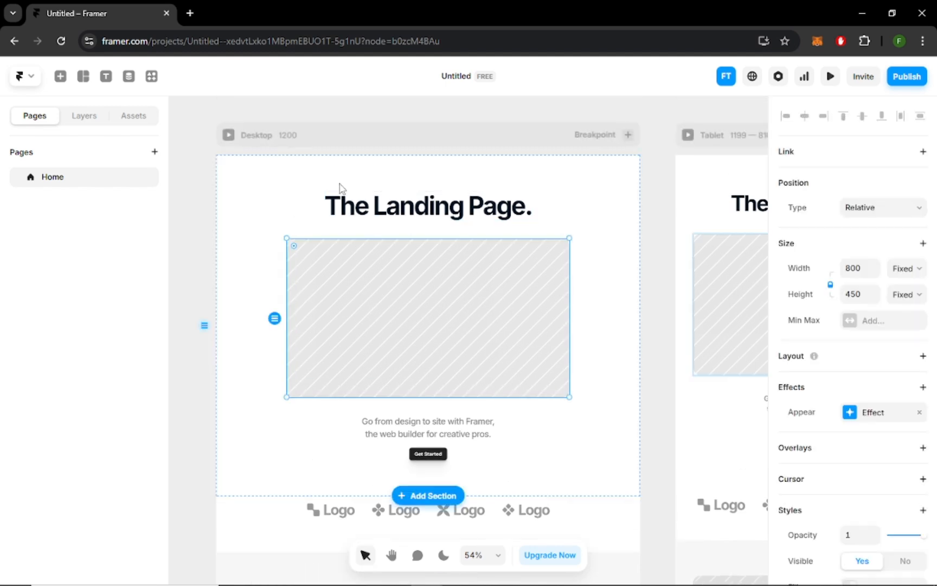
Open Pexels in a new browser tab, search its photos for "beauty product" and browse the images.
key(ctrl+t)
text(pe)
key(Return)
click(235, 142)
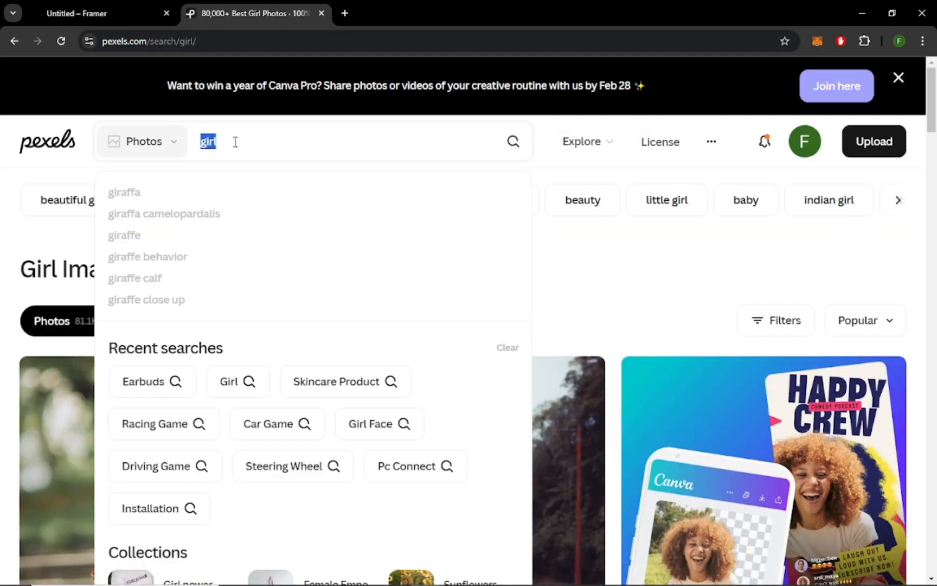
text(beauty product)
key(Return)
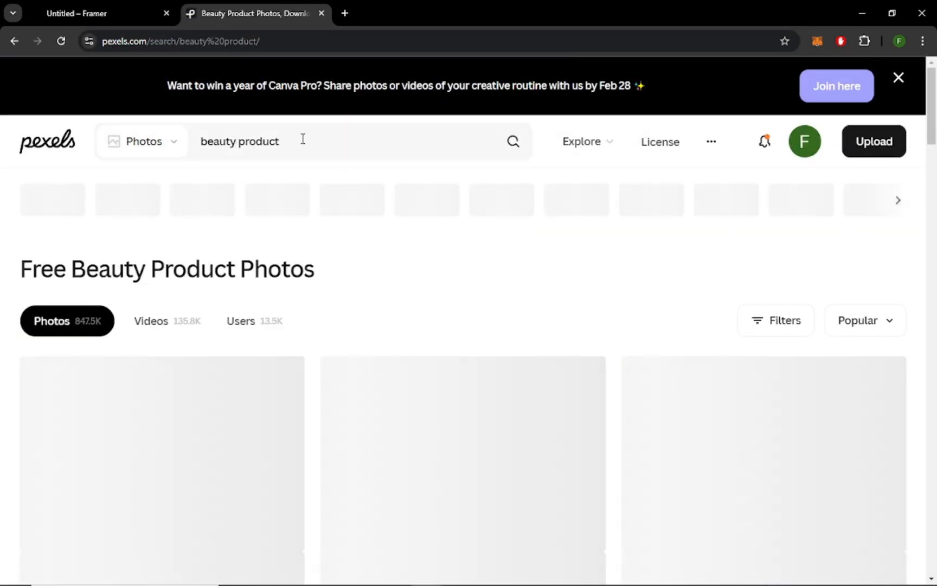
scroll(612, 304, down, 20)
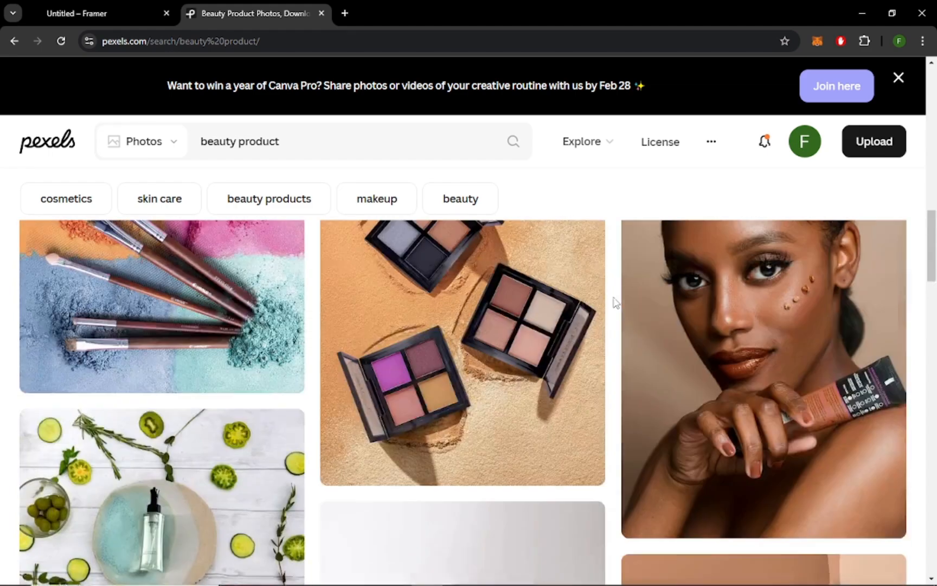
Browse the remaining beauty product photos, search Pexels photos for "perfume" and look through the results.
scroll(615, 301, down, 20)
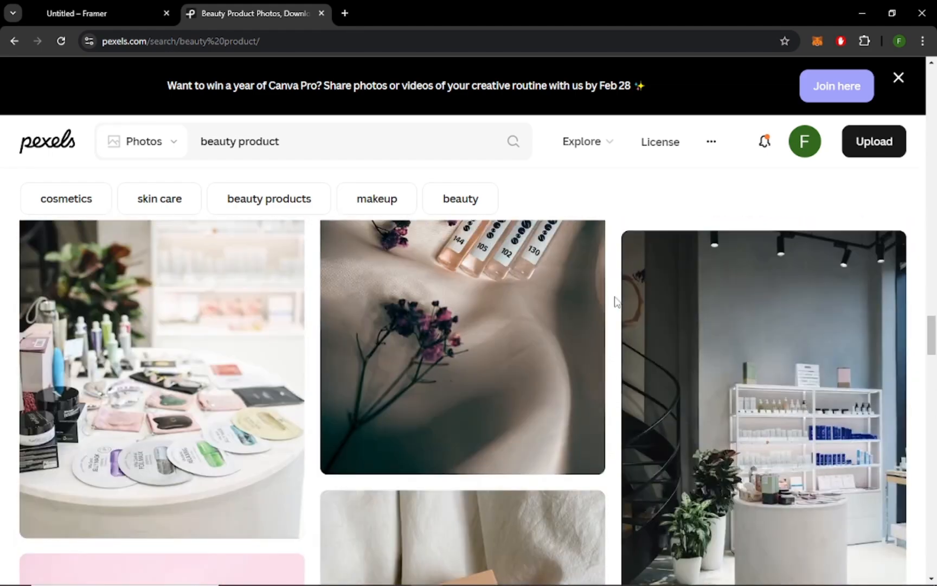
scroll(604, 305, down, 6)
scroll(605, 307, up, 5)
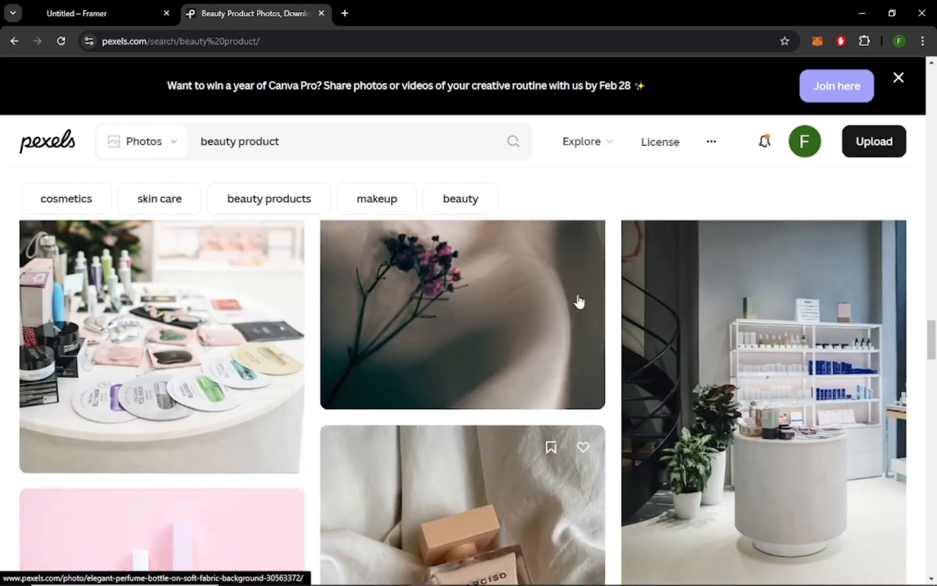
click(156, 143)
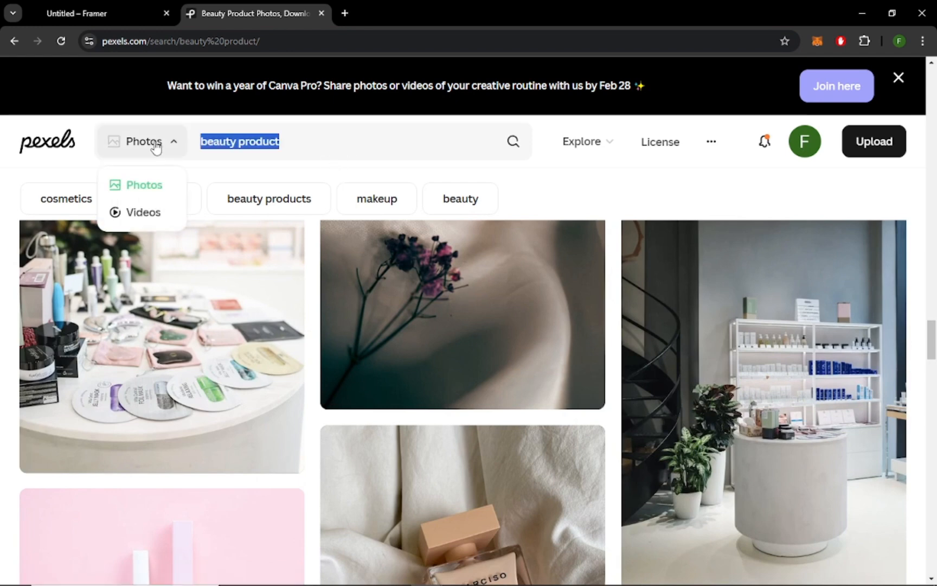
text(perfume)
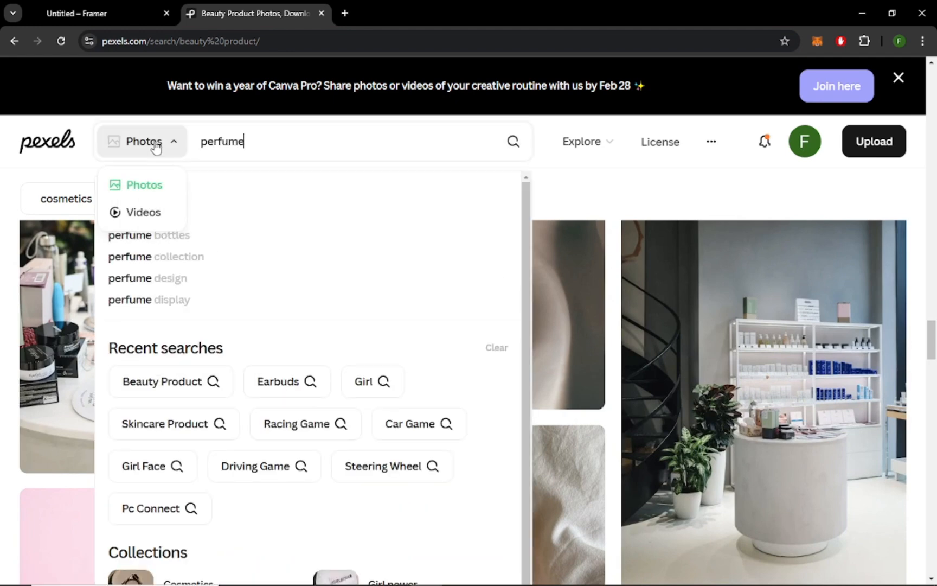
key(Return)
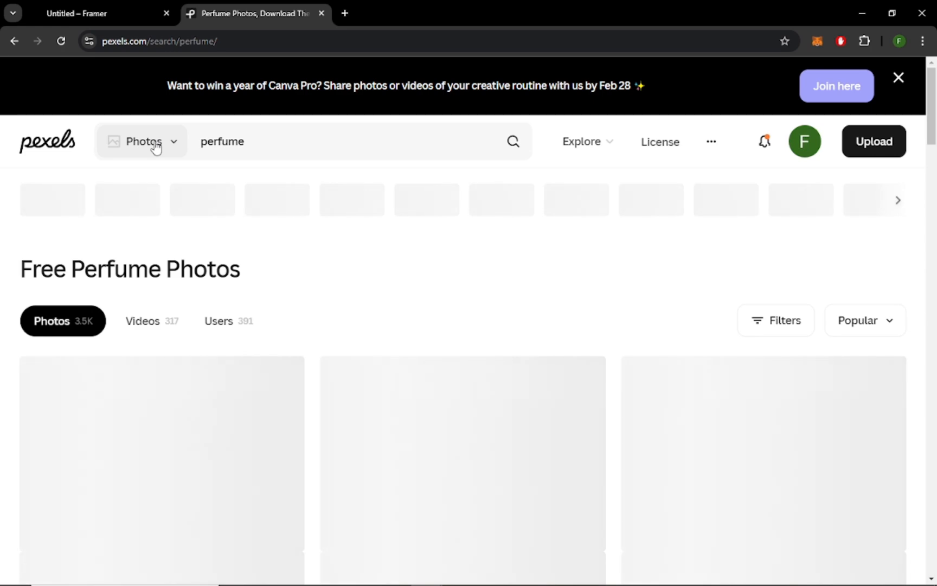
scroll(372, 343, down, 1)
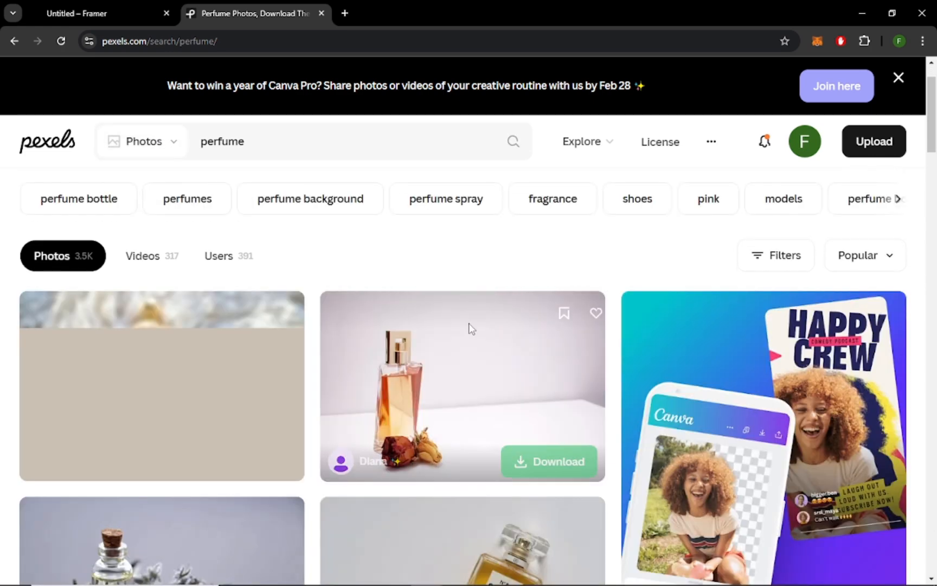
scroll(596, 372, down, 5)
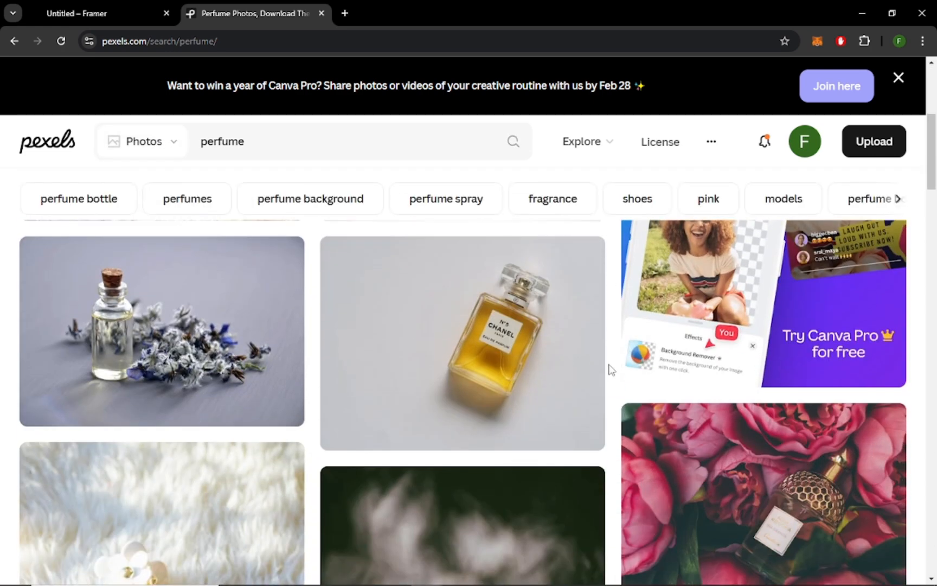
scroll(611, 369, down, 15)
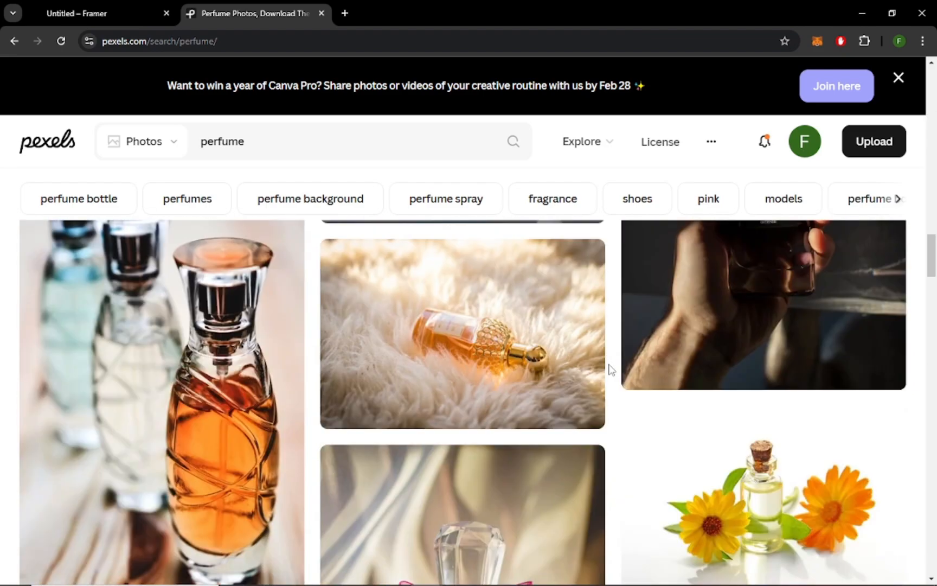
Open the photo of the amber perfume bottle lying on white fur and download it.
click(596, 339)
scroll(597, 339, down, 2)
scroll(678, 244, up, 2)
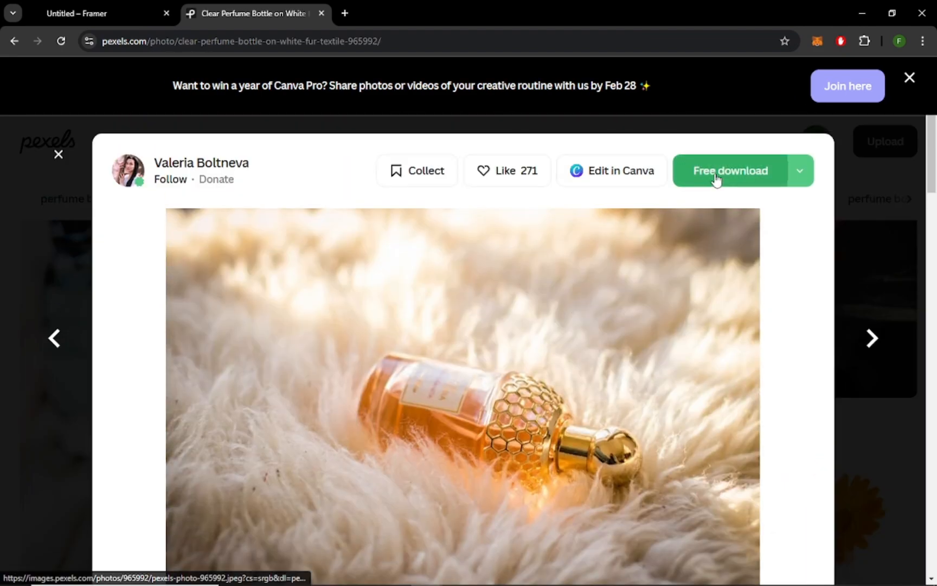
click(713, 179)
Switch back to Framer, add the downloaded perfume photo to the Desktop layout and show the page's layers.
click(96, 17)
drag(343, 279, 419, 336)
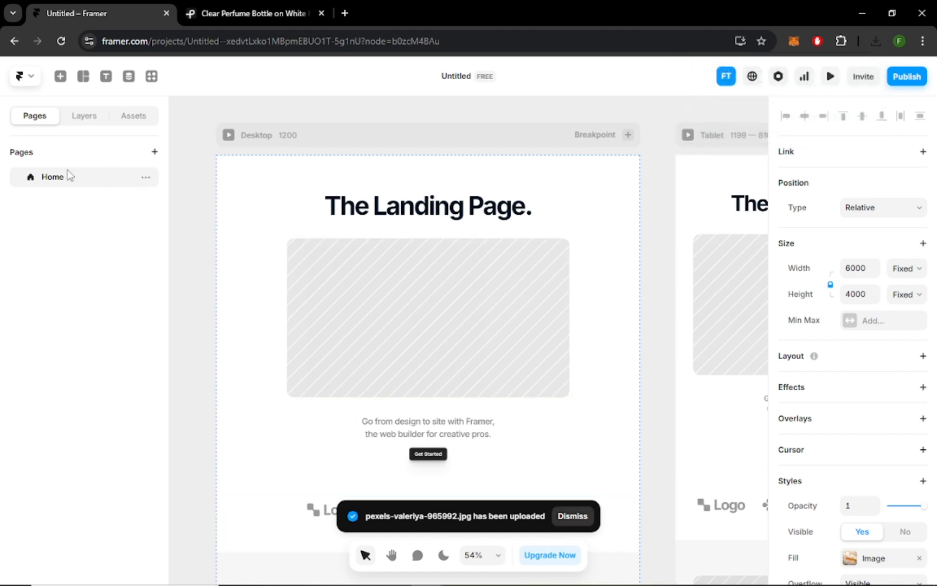
click(87, 116)
Shrink the image placeholder below the main heading in the Desktop layout to 683 × 385.
click(408, 285)
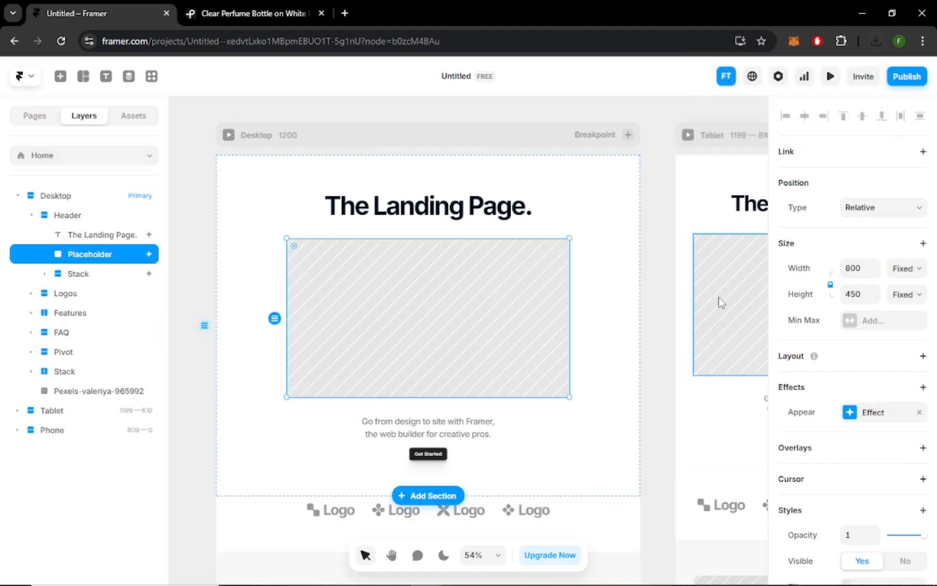
scroll(639, 391, down, 5)
scroll(640, 381, up, 3)
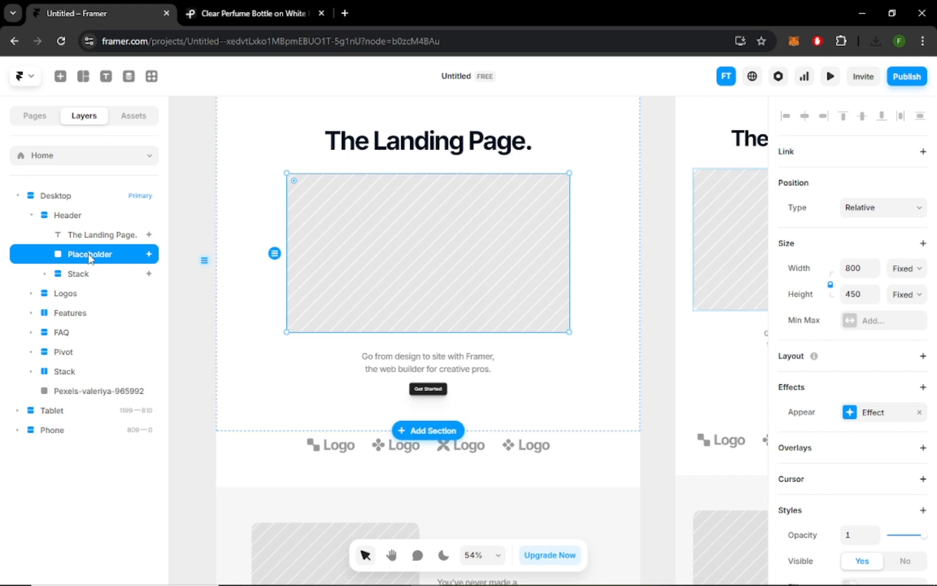
drag(286, 172, 286, 195)
scroll(428, 309, up, 2)
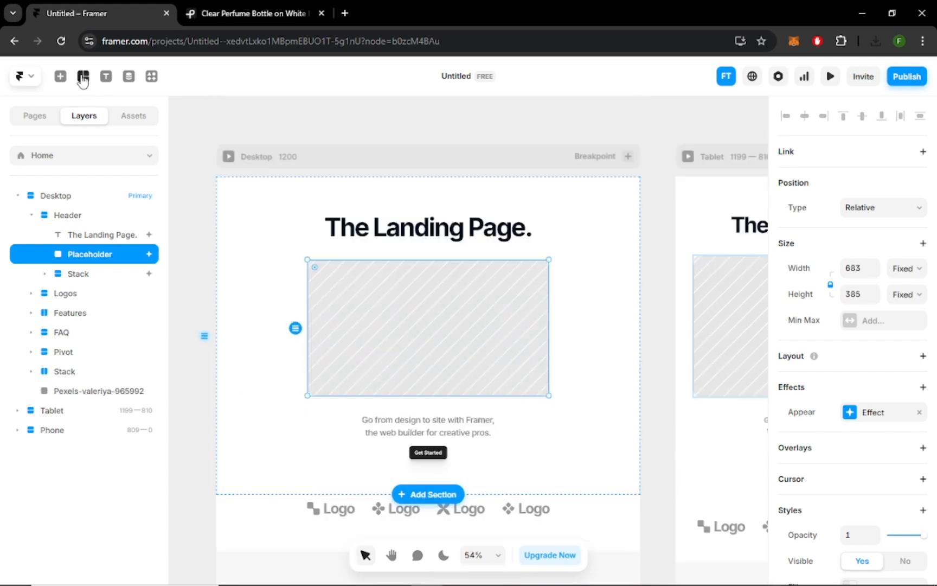
Try to draw a new image frame over the header's placeholder in the Desktop layout.
click(60, 76)
click(84, 78)
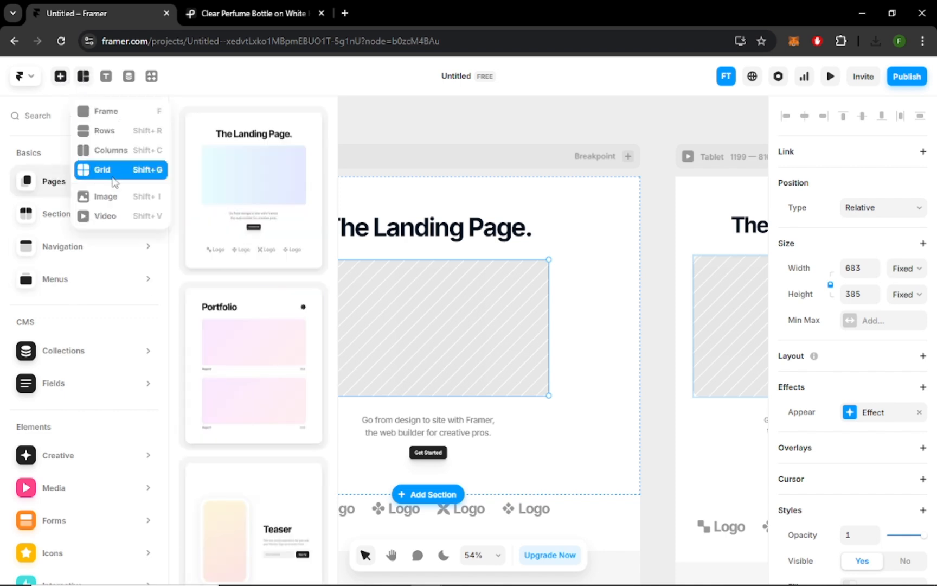
click(113, 196)
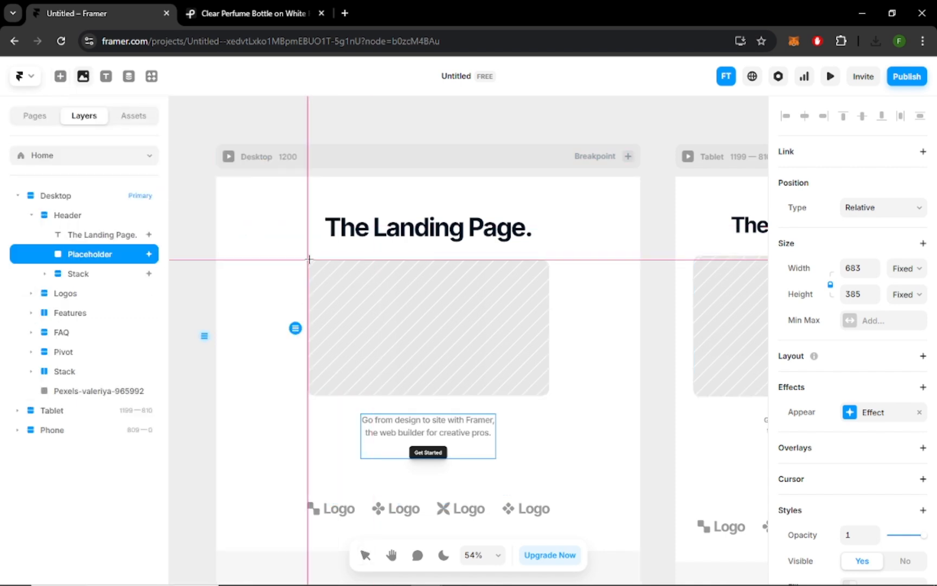
drag(308, 260, 549, 396)
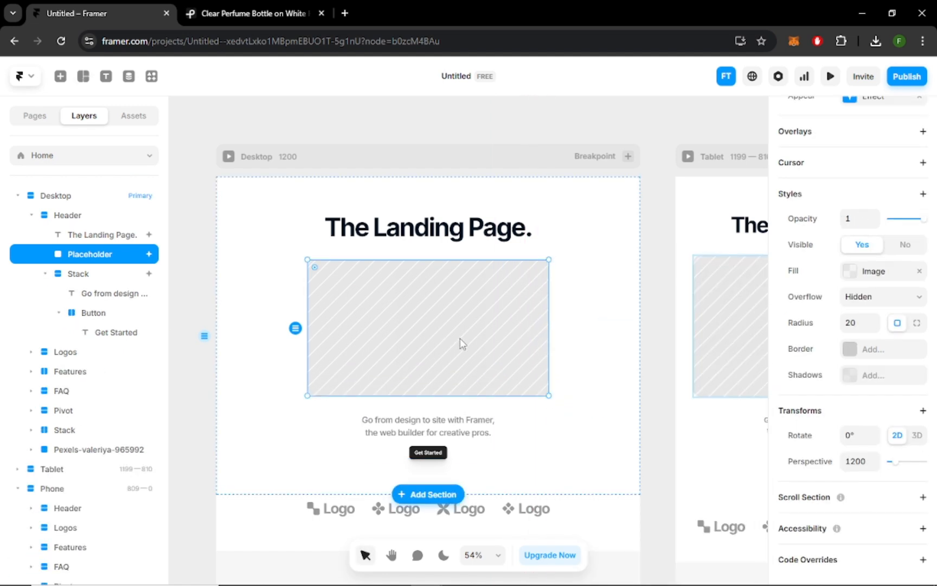
Fill the header's image placeholder with the downloaded perfume photo from the Downloads folder.
scroll(840, 466, up, 3)
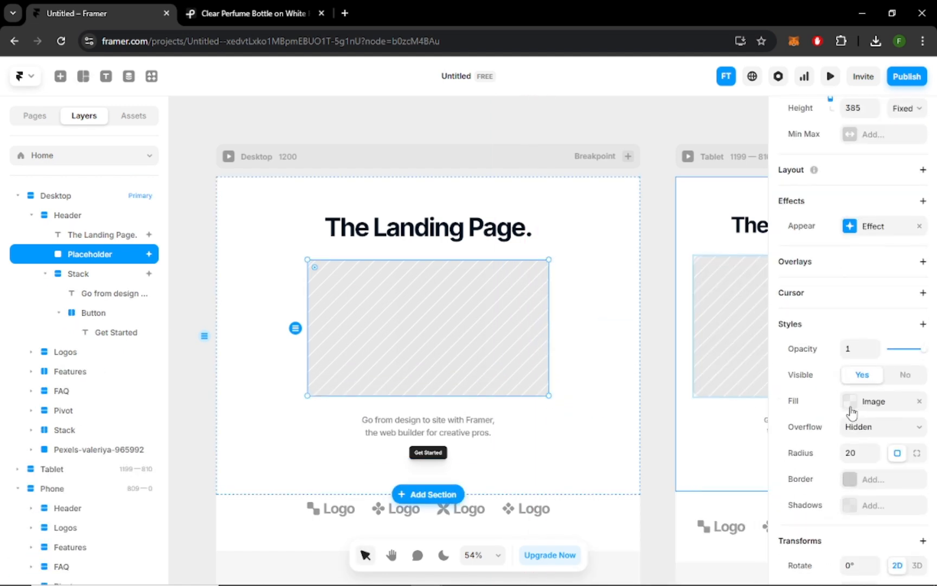
click(850, 404)
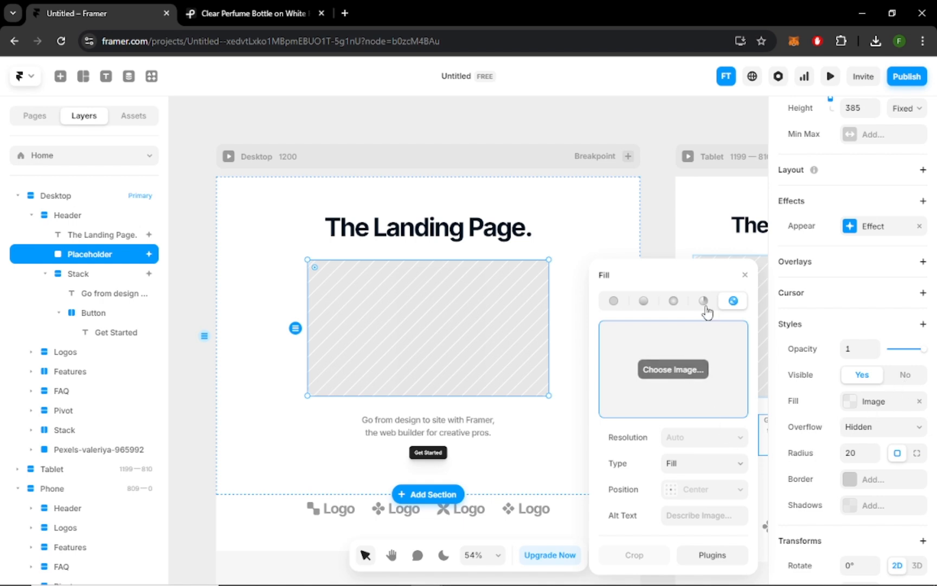
click(689, 368)
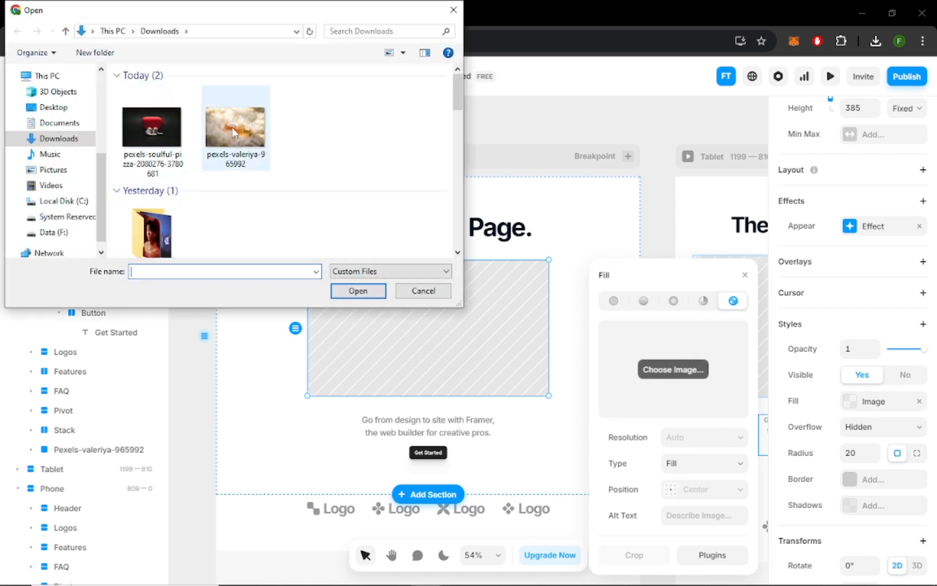
click(234, 132)
click(358, 291)
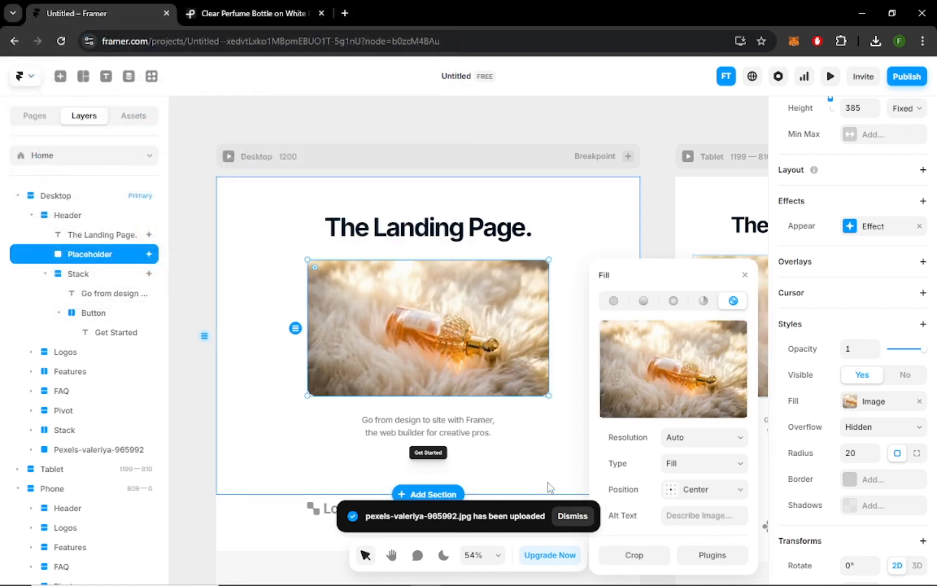
click(745, 275)
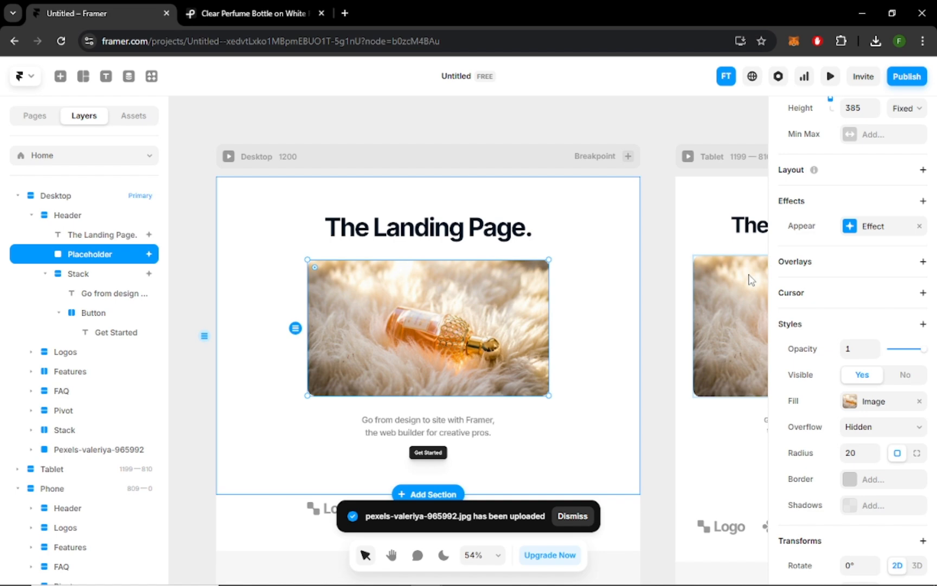
click(668, 250)
scroll(667, 247, down, 2)
scroll(657, 272, up, 1)
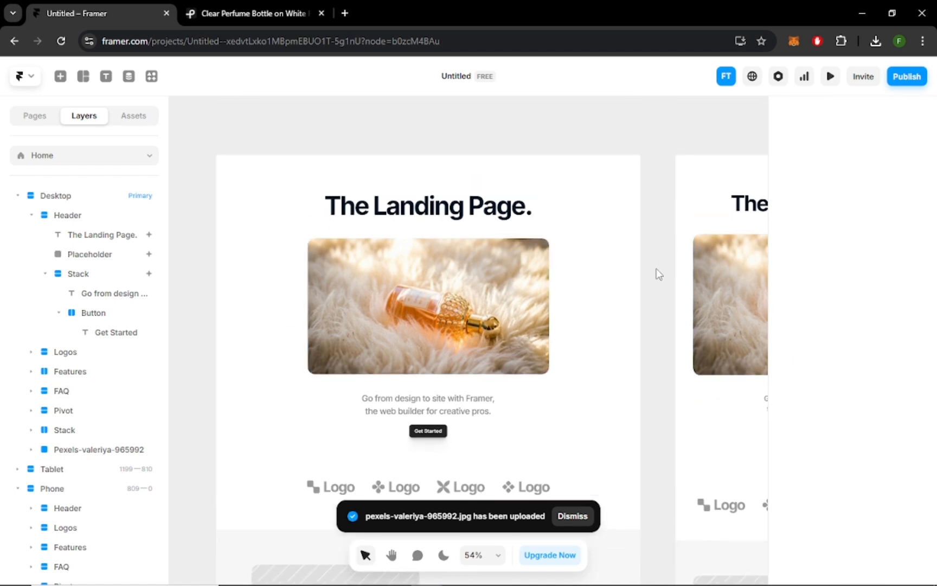
Change the main heading of the Desktop layout to "The Perfume.".
click(432, 210)
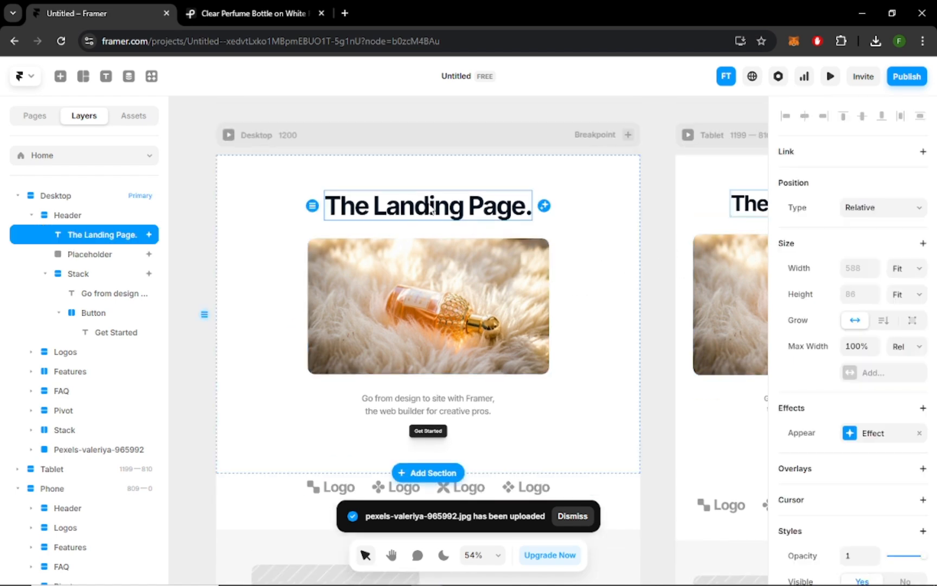
double_click(432, 210)
click(497, 207)
drag(525, 205, 370, 206)
click(374, 206)
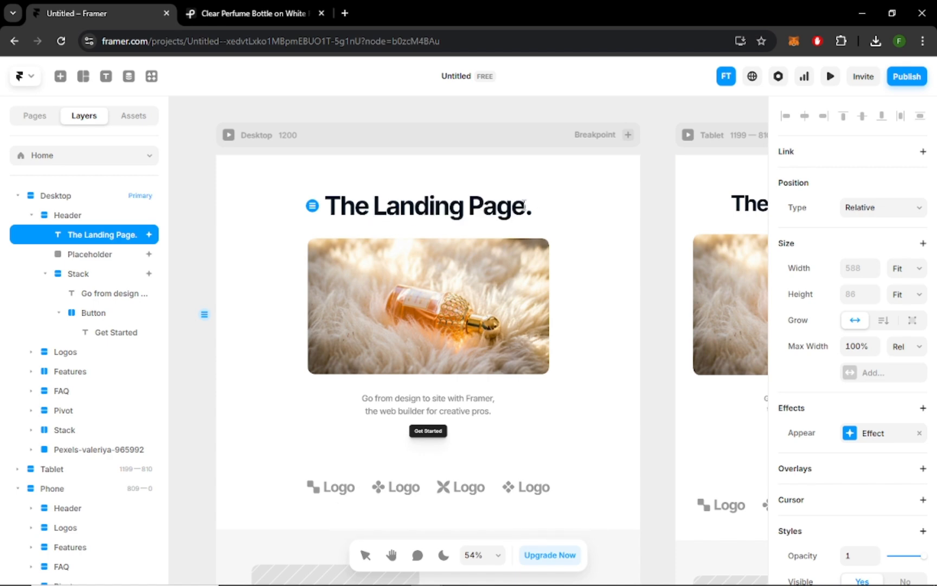
drag(524, 207, 375, 213)
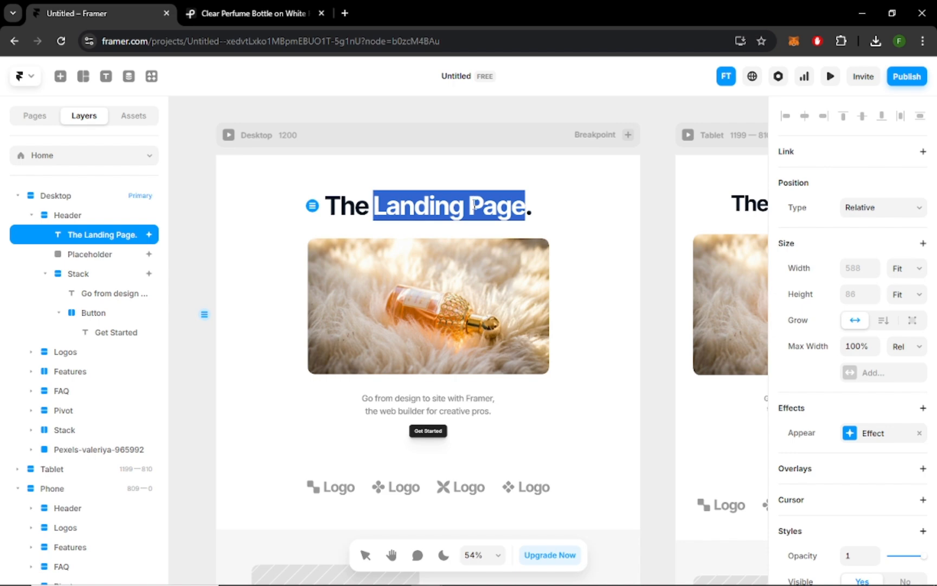
text(PERFU.)
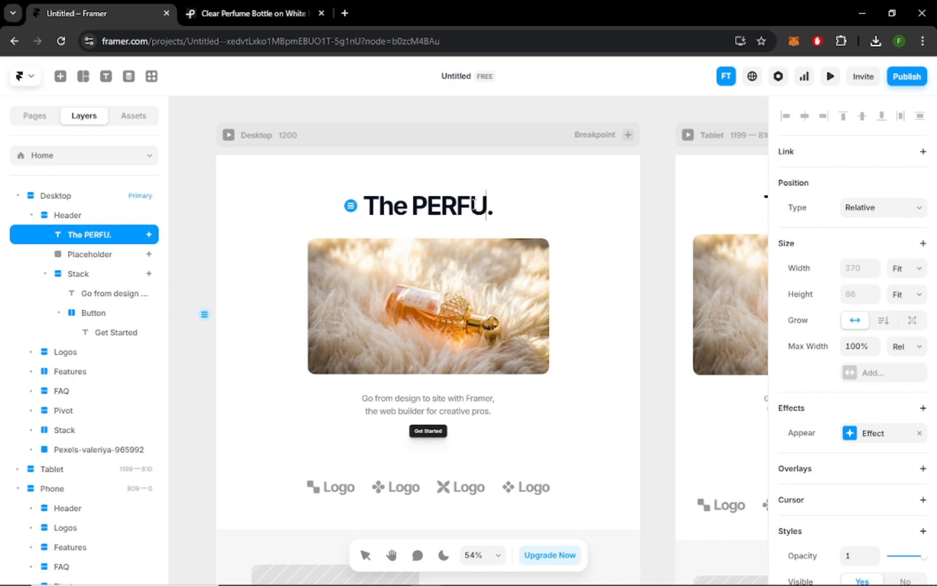
key(BackSpace)
key(BackSpace)
key(BackSpace)
key(BackSpace)
text(erfu)
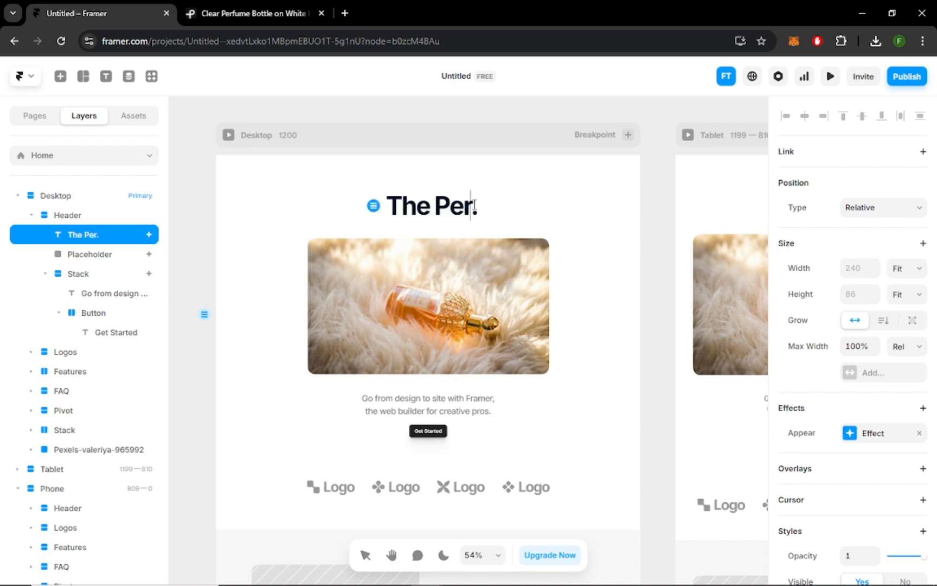
text(me)
key(Escape)
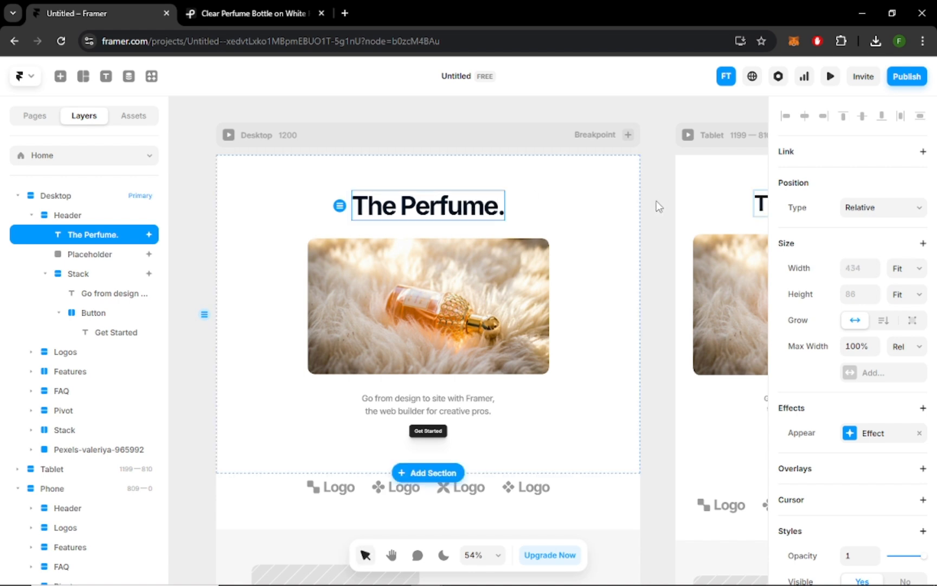
click(654, 206)
Replace the description text below the header image with "For beauty, projection, and confidence.".
scroll(654, 275, down, 3)
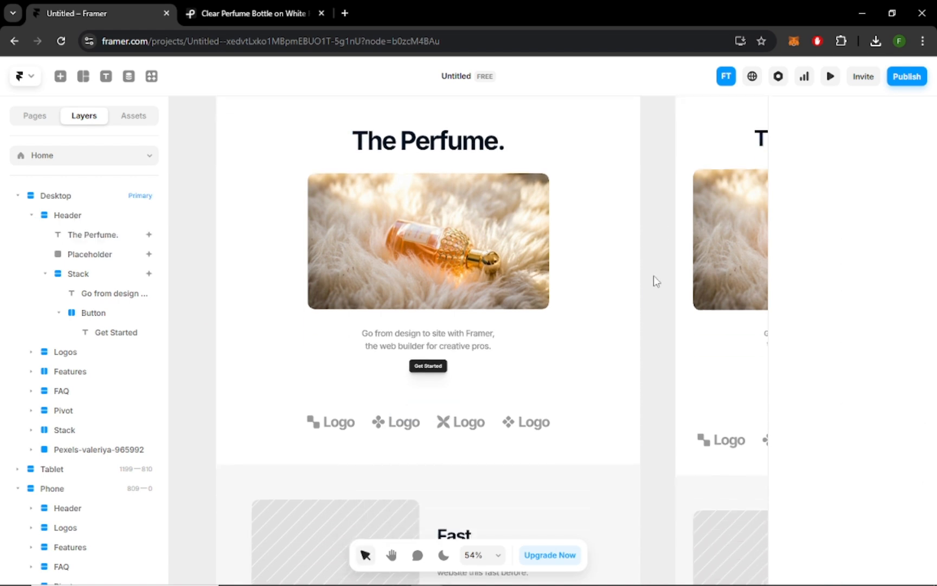
click(454, 347)
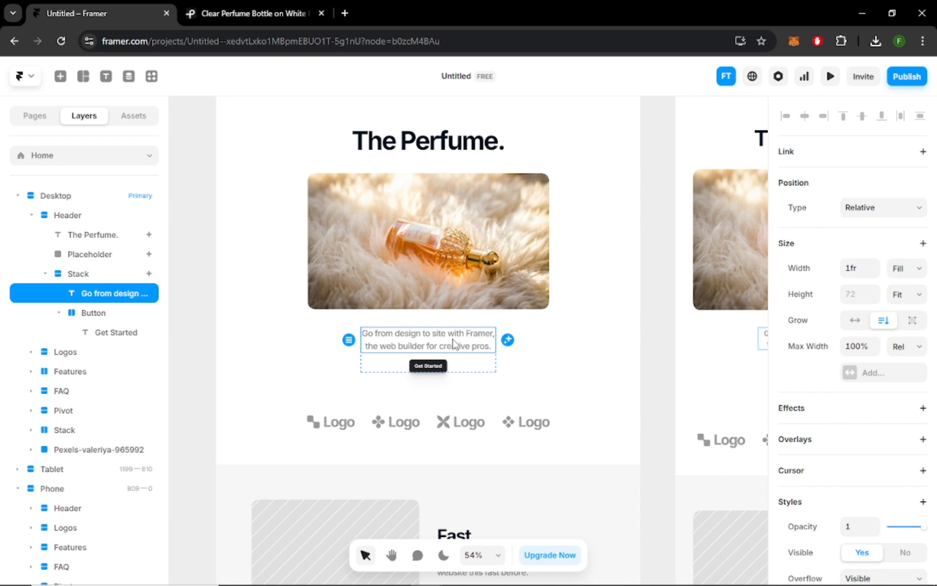
double_click(457, 333)
drag(492, 346, 374, 336)
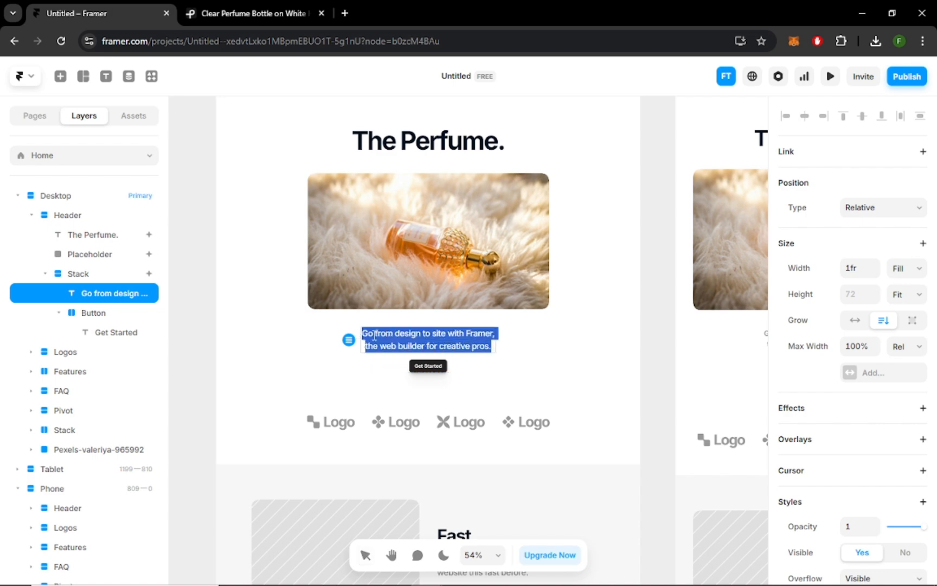
text(The)
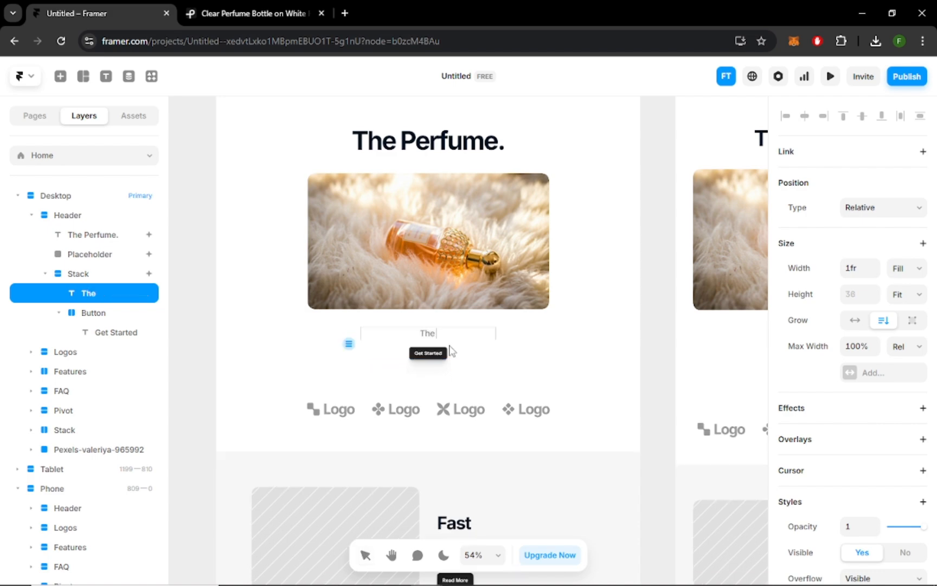
text(For beauty, projecti)
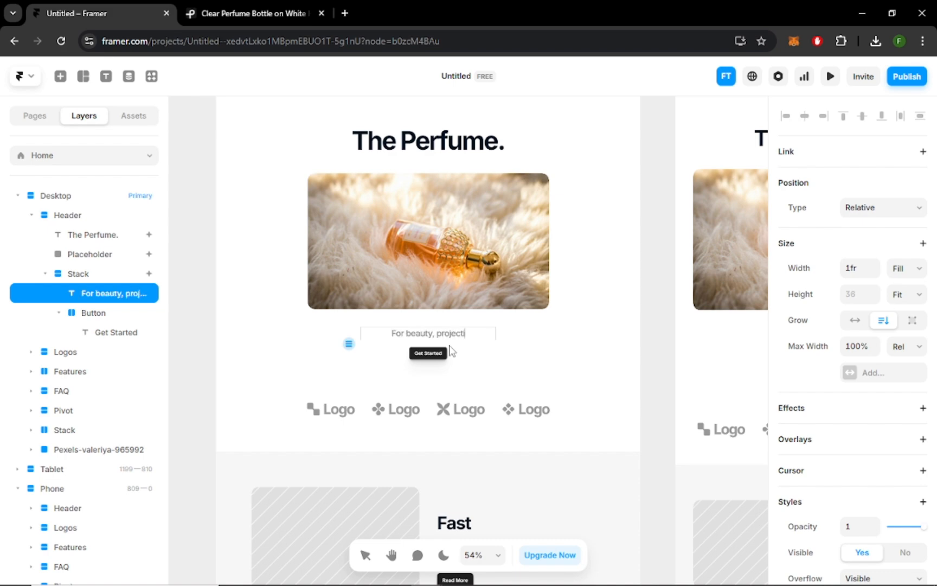
text(on, and confidence.)
key(Escape)
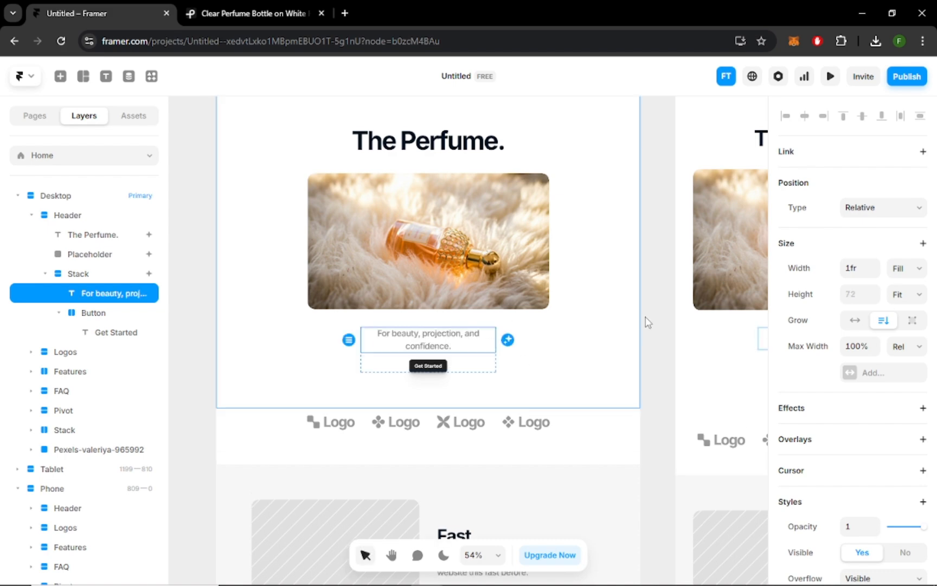
click(645, 321)
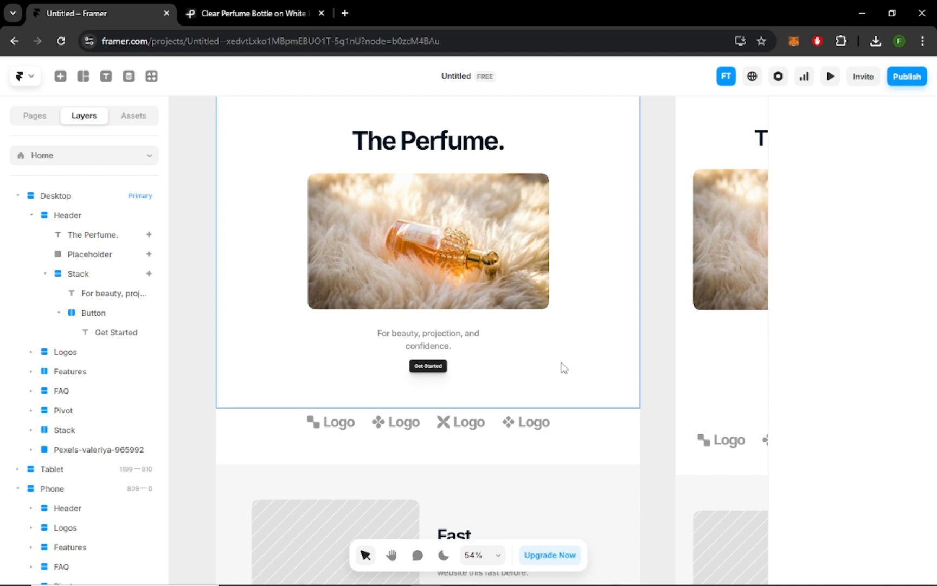
Look through the Desktop layout from the header's button and logo row down to the FAQ section.
scroll(435, 356, down, 1)
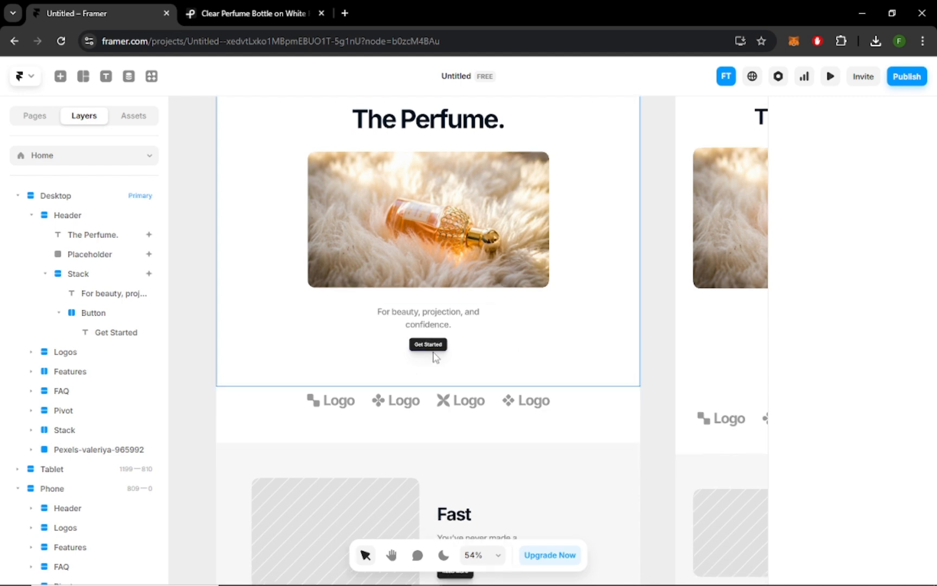
click(437, 345)
scroll(510, 426, down, 1)
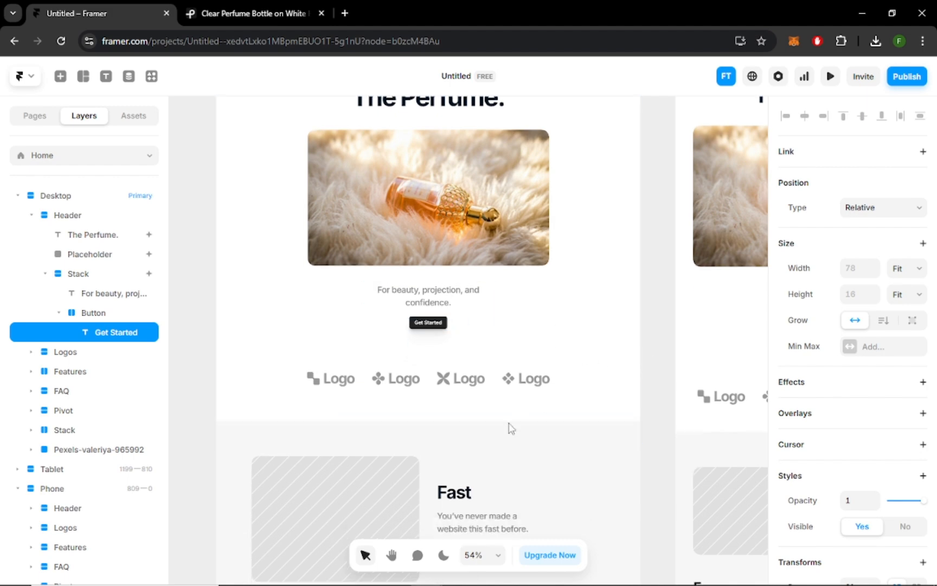
click(379, 379)
click(315, 380)
scroll(554, 391, down, 7)
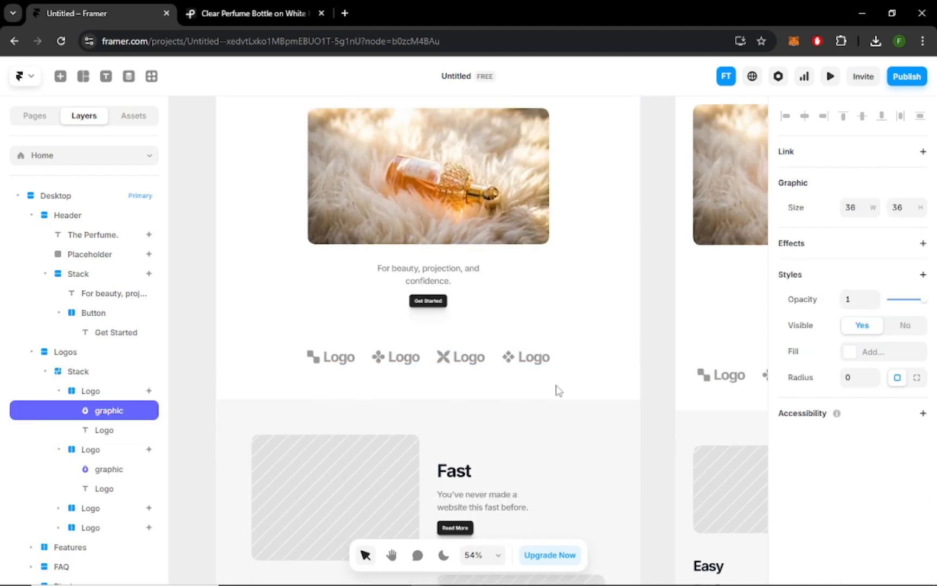
scroll(554, 352, down, 13)
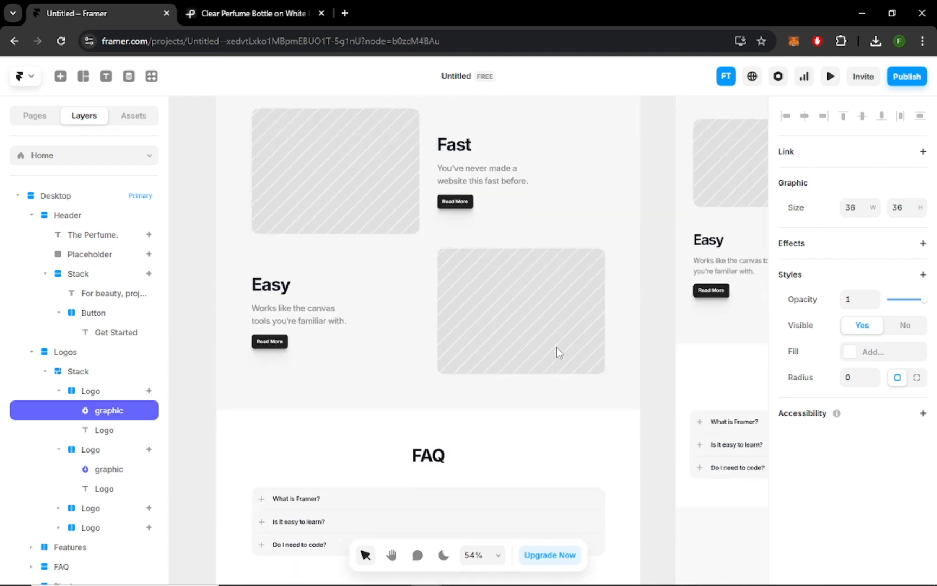
scroll(564, 342, up, 17)
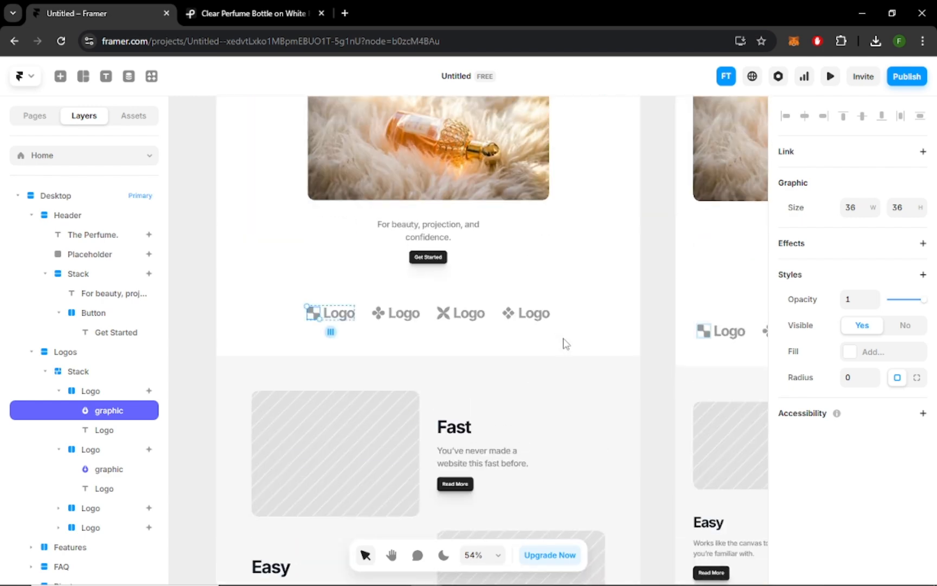
Try to draw a small oval over the first logo's graphic in the Desktop layout.
double_click(314, 315)
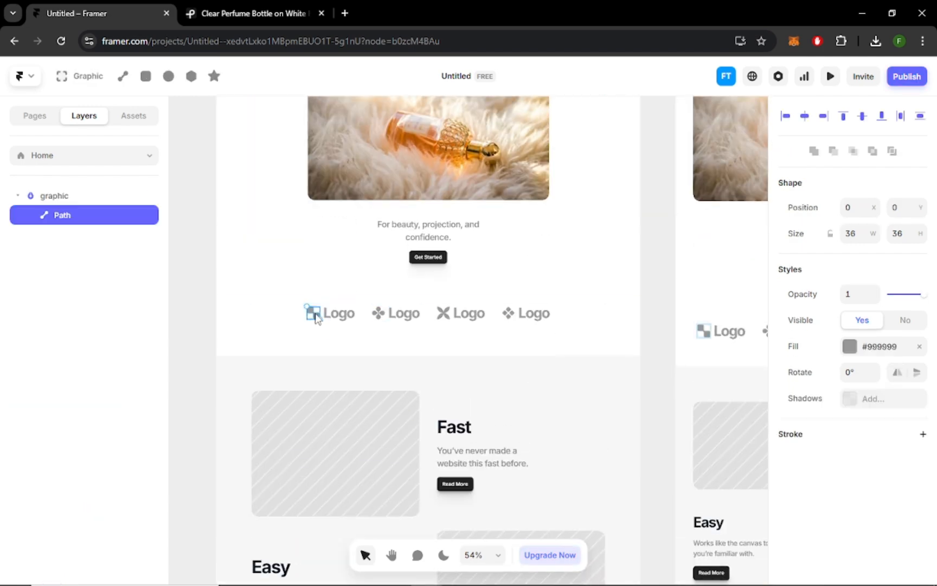
click(36, 120)
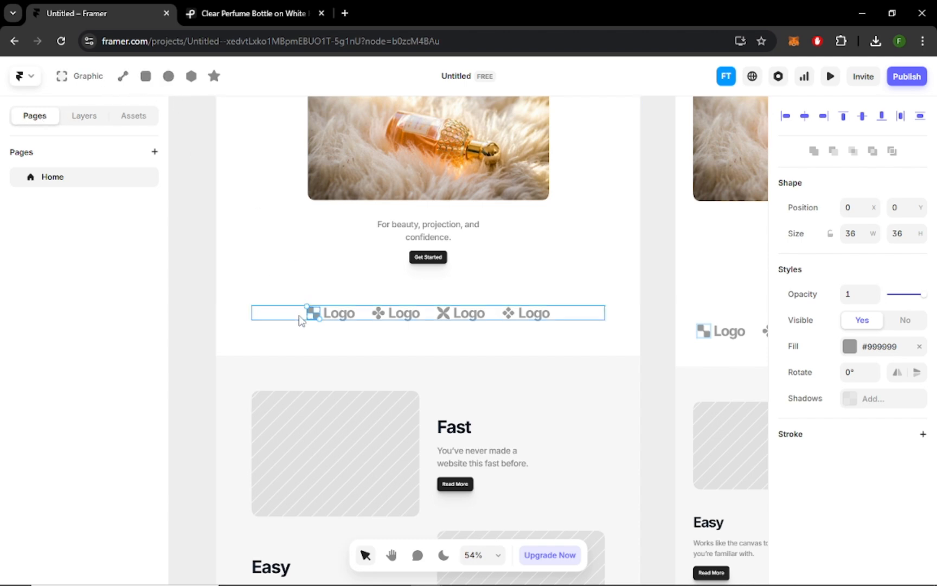
click(171, 81)
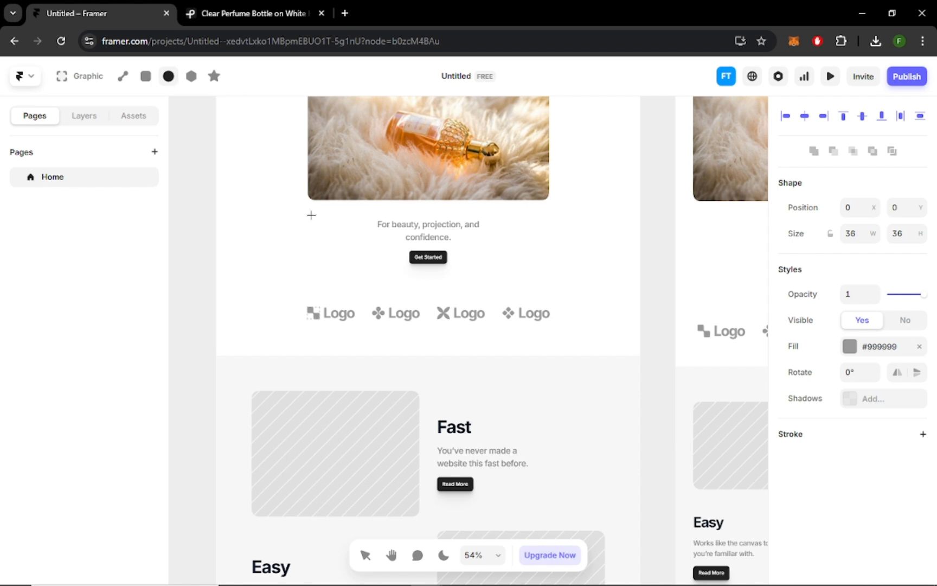
drag(310, 308, 320, 320)
click(623, 285)
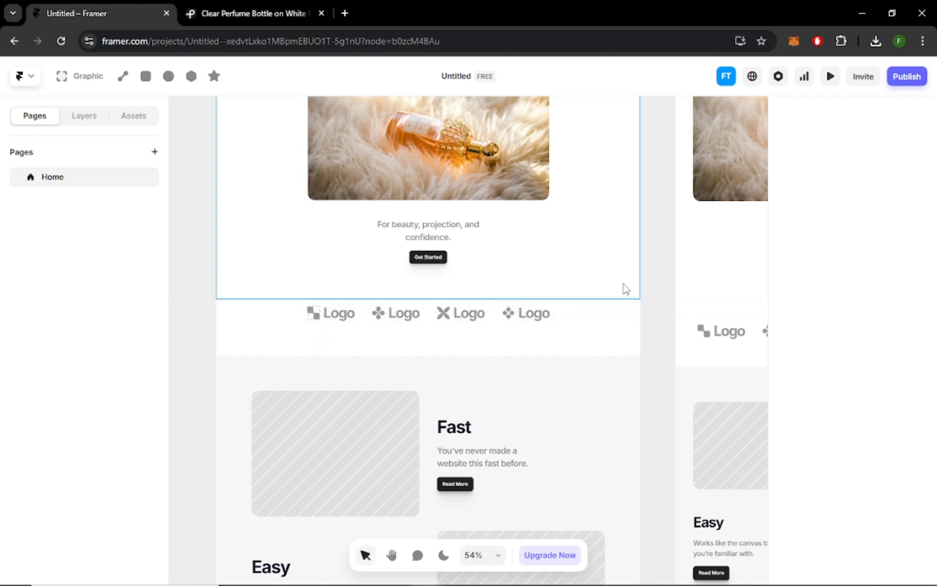
Give the first logo's graphic an orange background fill of #FF9100 at 100% opacity.
click(309, 314)
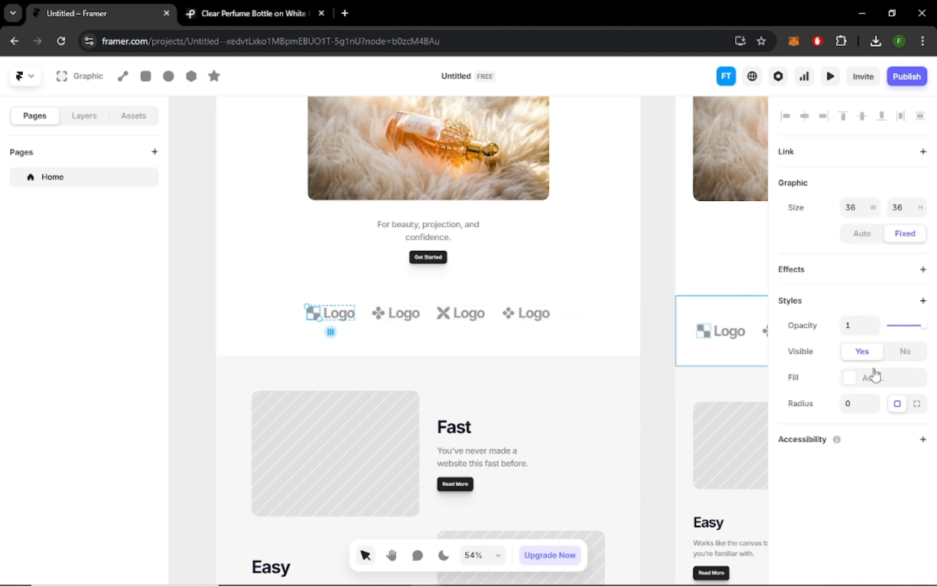
click(854, 382)
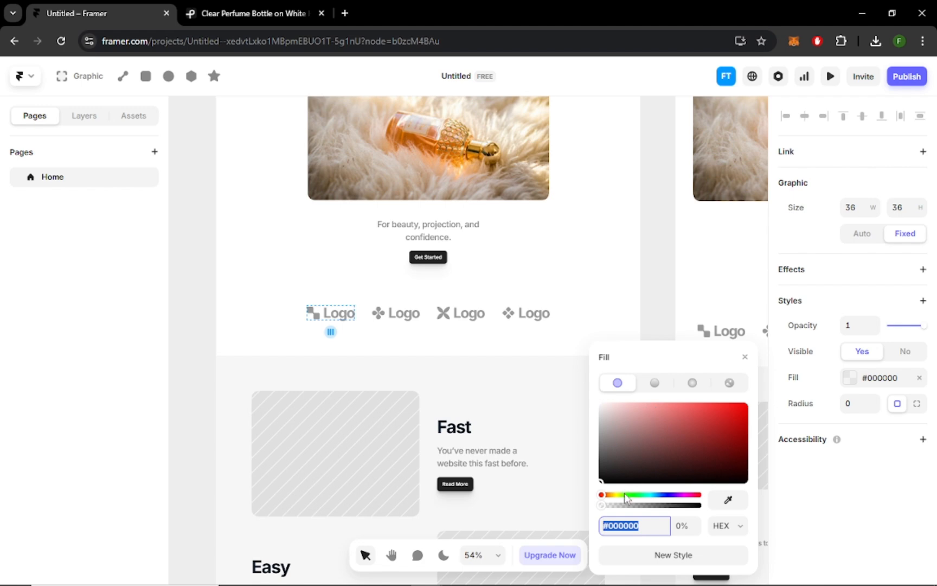
drag(614, 497, 609, 495)
drag(713, 416, 763, 403)
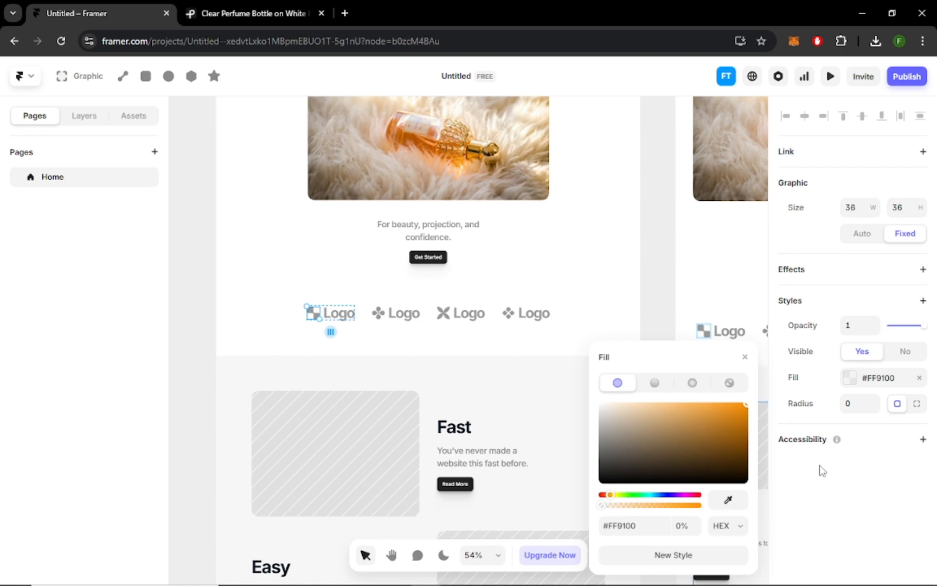
click(850, 377)
click(850, 377)
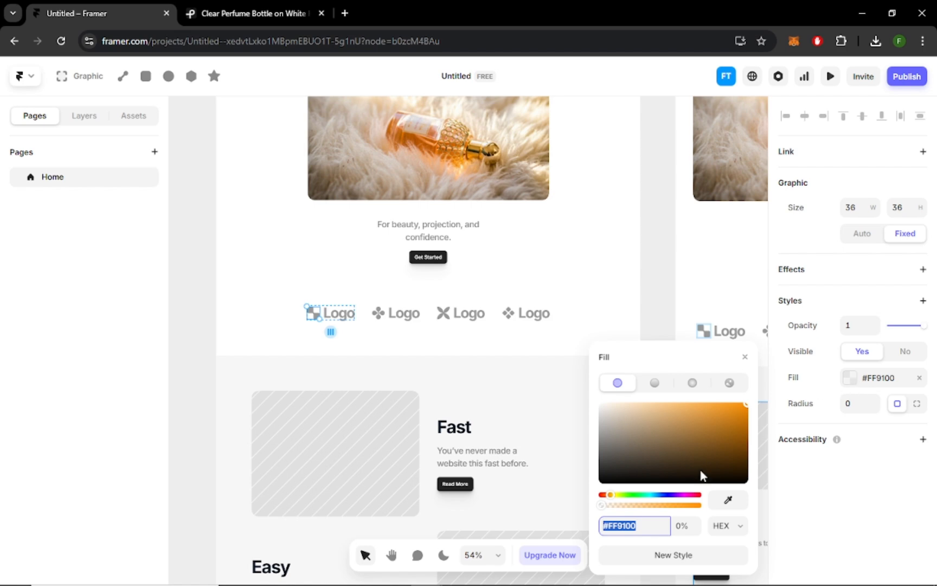
drag(655, 507, 710, 511)
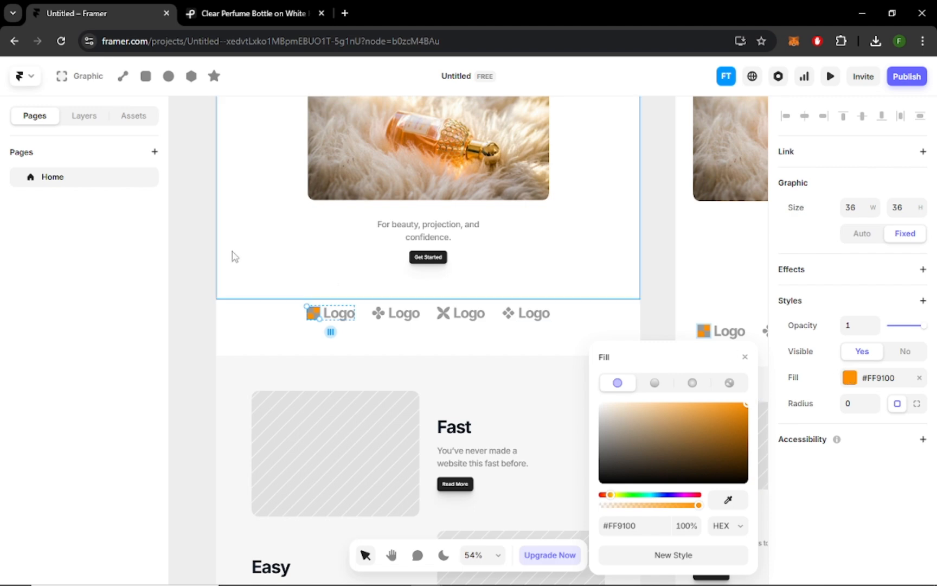
Resize the first logo's graphic to 31 by 32 and fill its path with orange #FF9100.
double_click(317, 315)
click(67, 117)
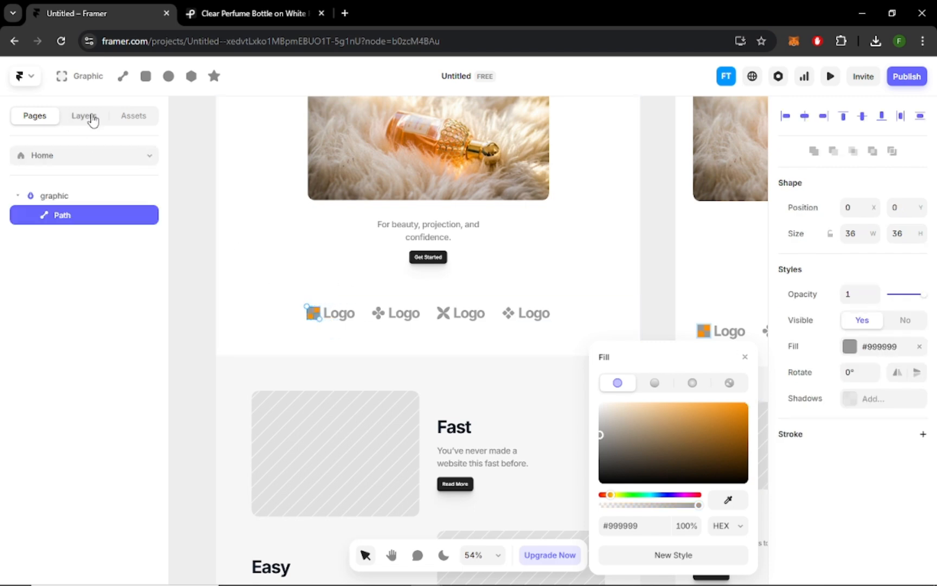
click(58, 195)
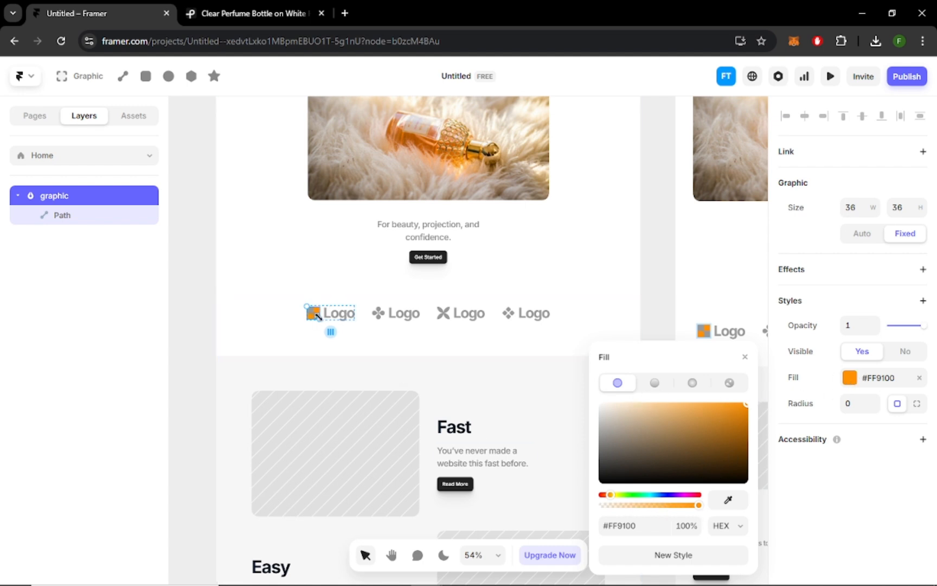
drag(317, 315, 317, 316)
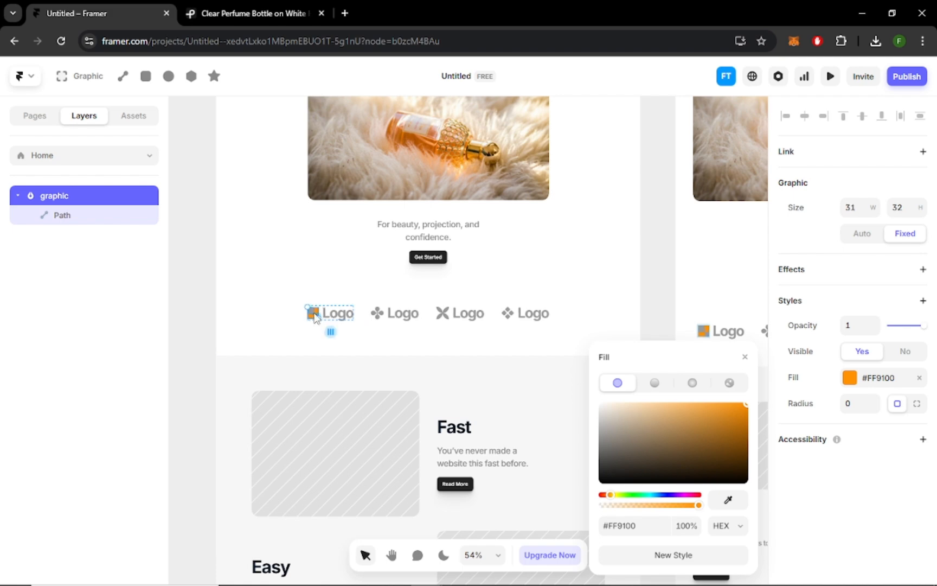
double_click(315, 317)
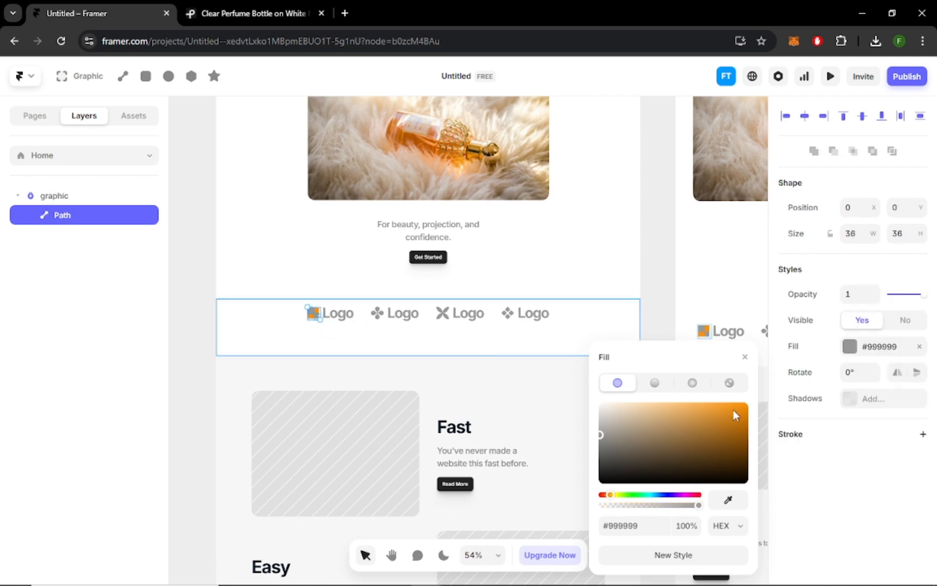
drag(735, 415, 762, 400)
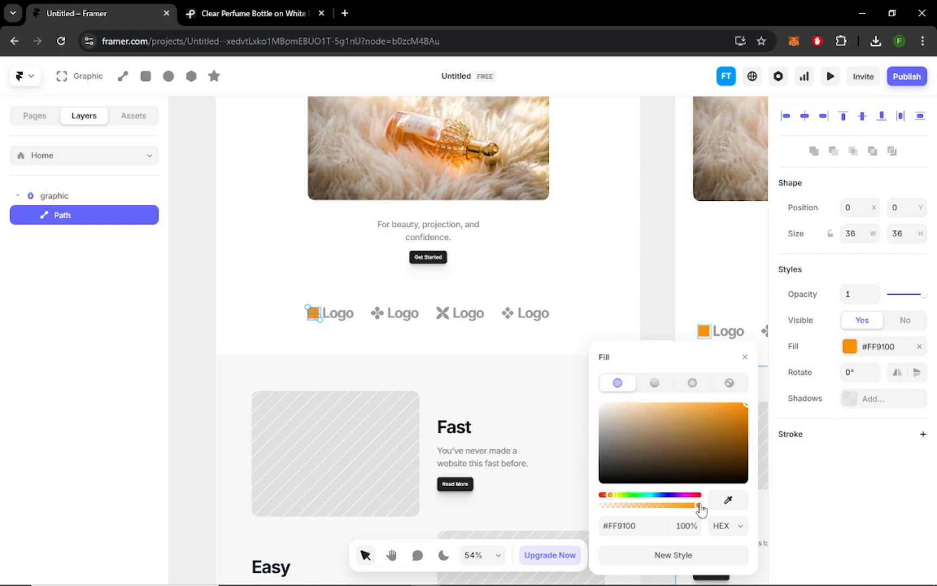
Set the background fill of the first logo's graphic to white #FFFFFF, keeping the path itself orange.
click(313, 319)
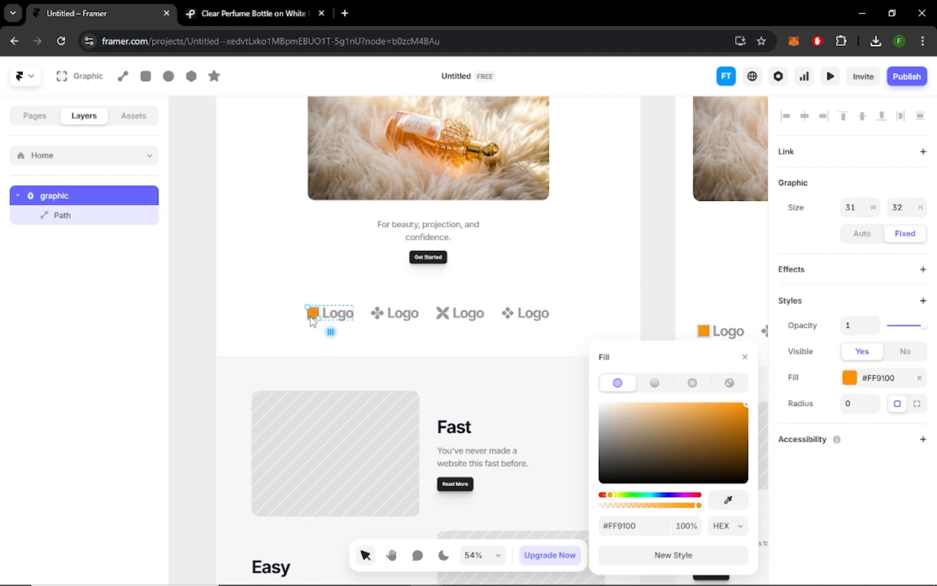
click(849, 378)
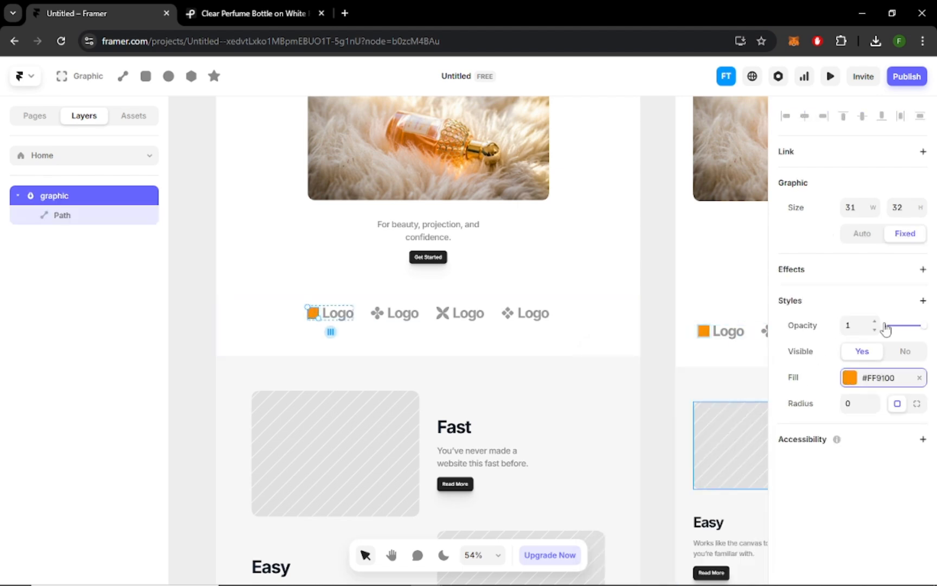
drag(911, 327, 934, 334)
click(849, 378)
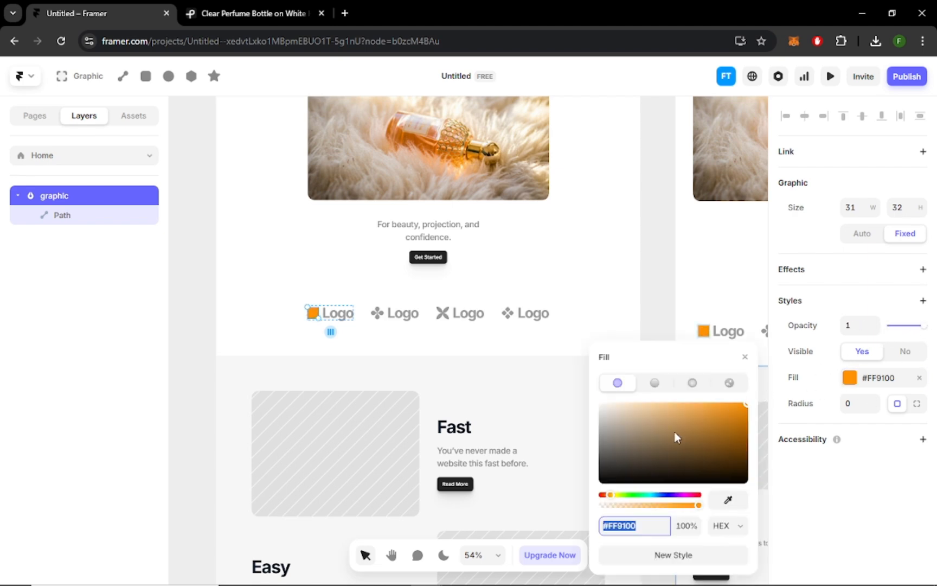
drag(625, 410, 582, 397)
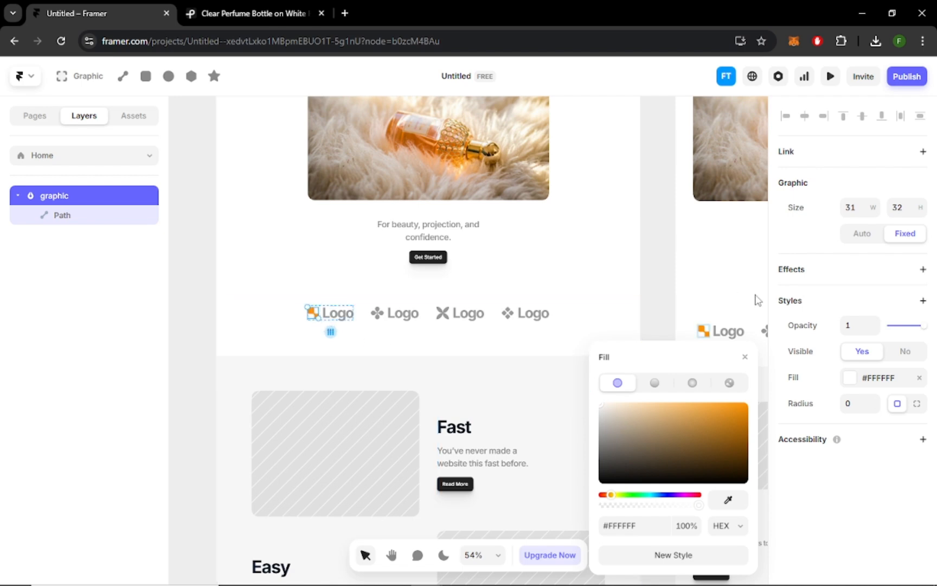
click(332, 325)
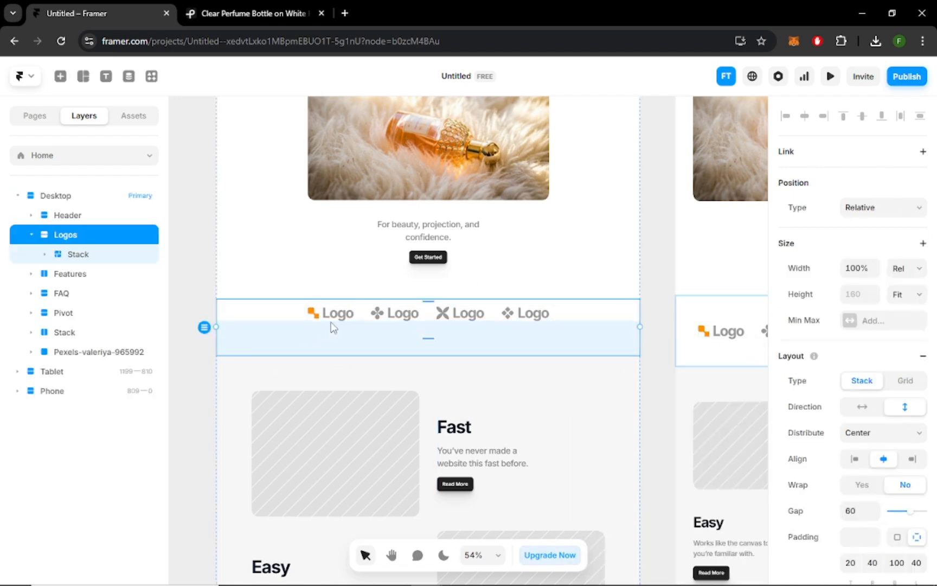
Try the Fill width option on the first Logo stack, and undo it.
ctrl+click(313, 313)
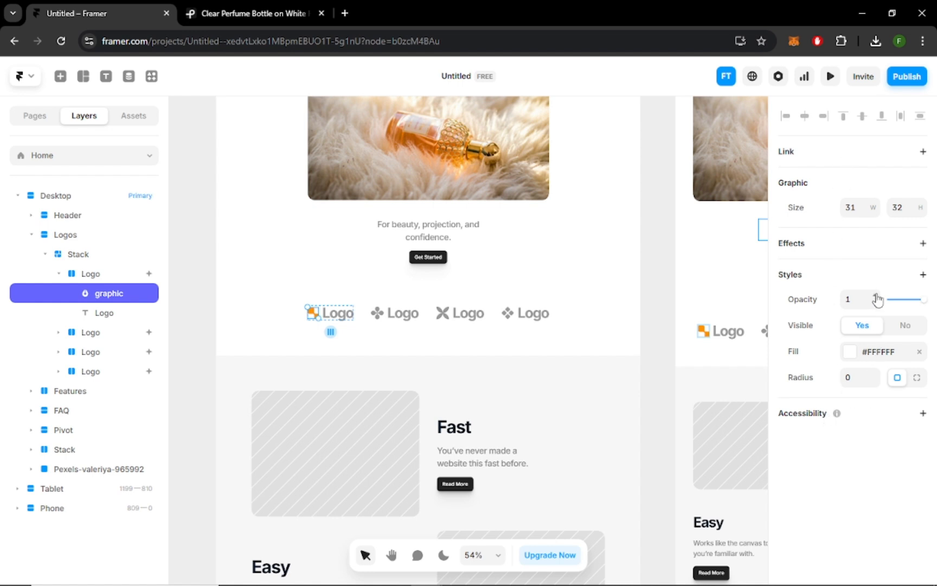
click(81, 274)
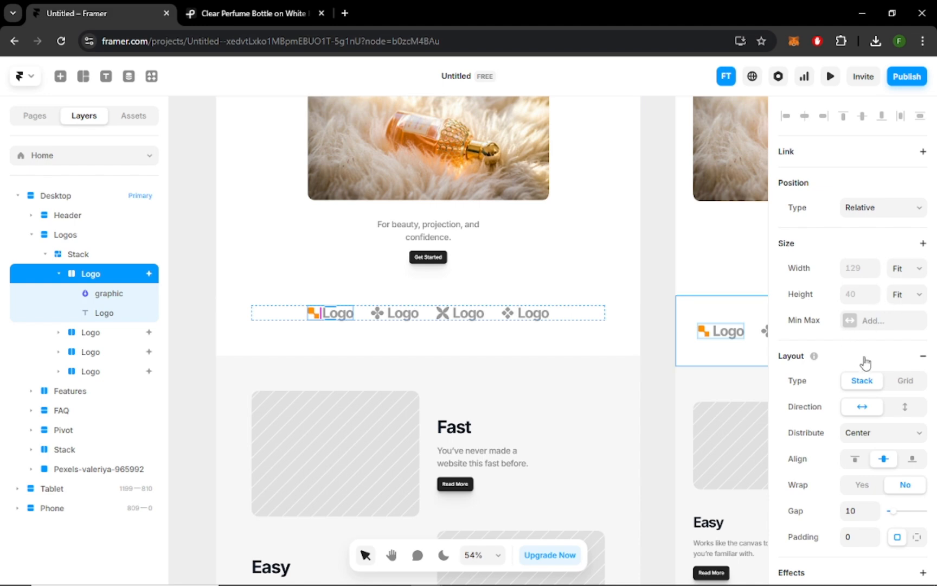
scroll(868, 369, down, 4)
scroll(881, 413, down, 2)
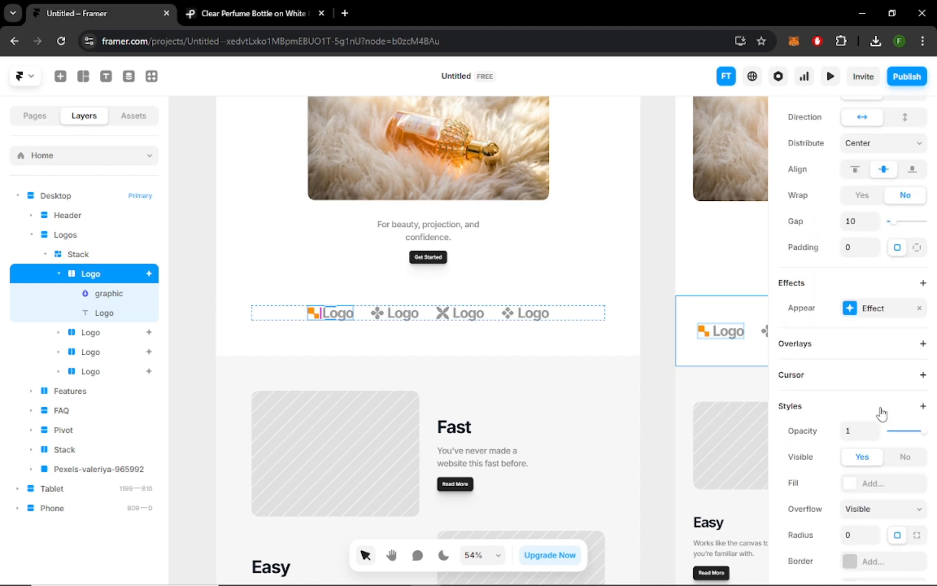
scroll(874, 389, up, 6)
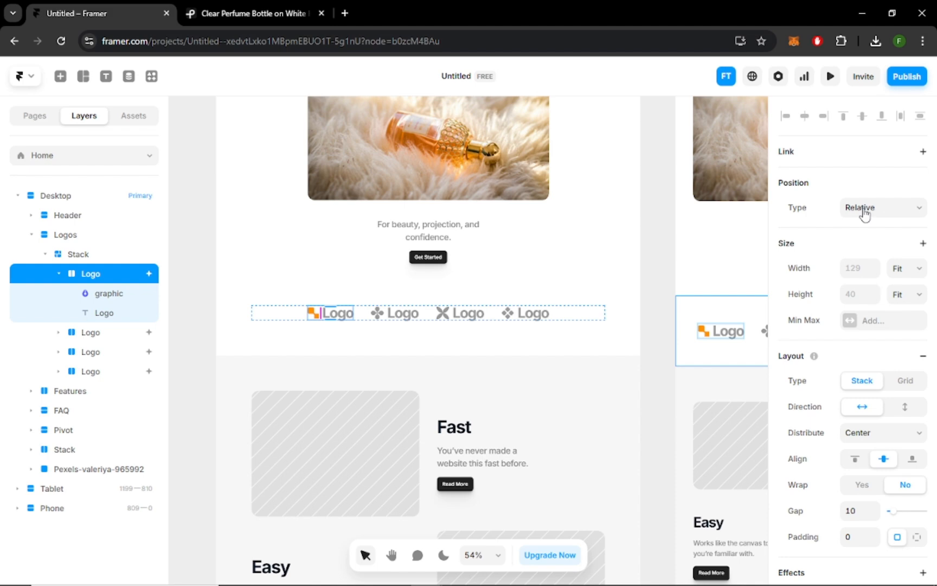
click(907, 268)
click(910, 319)
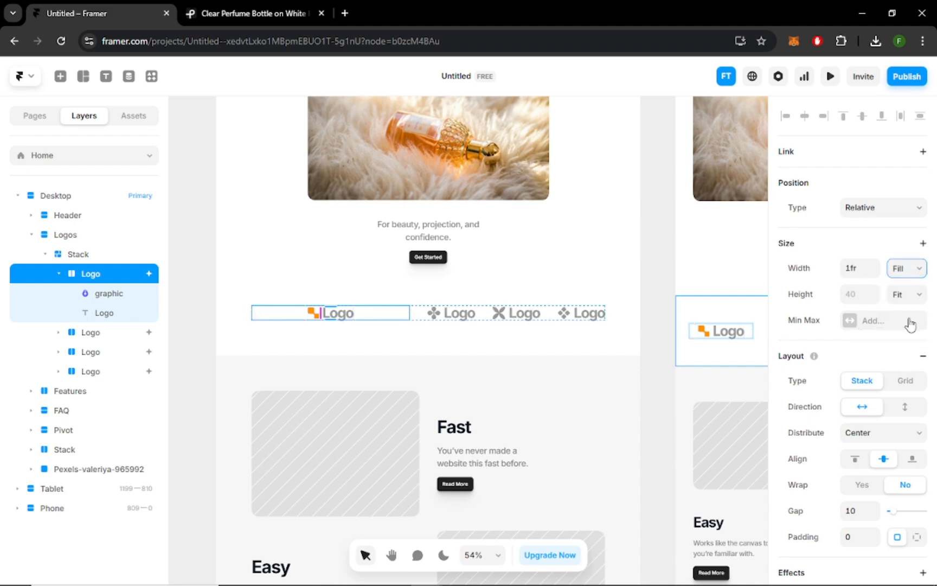
key(ctrl+z)
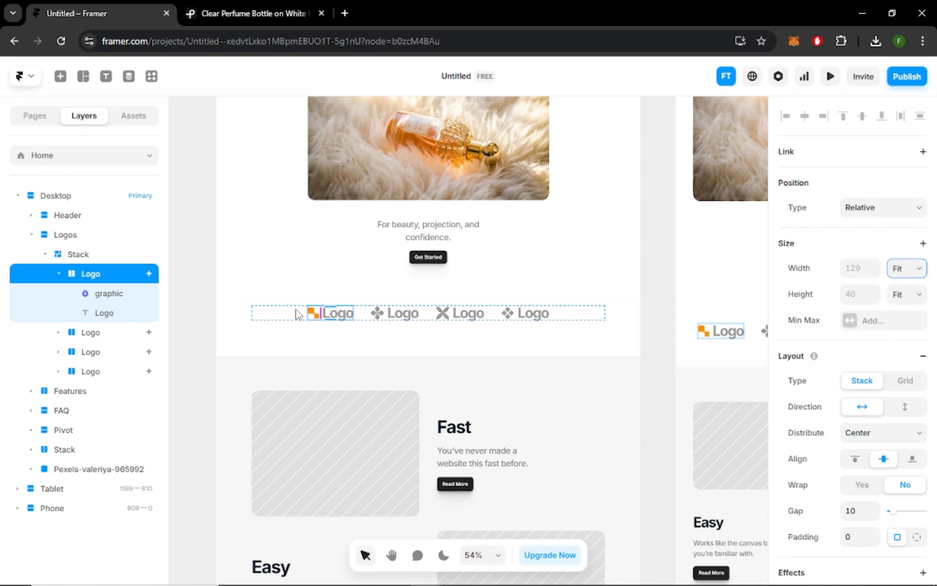
Round the corners of the first logo's graphic with a radius of 5 on all corners.
click(104, 315)
click(111, 295)
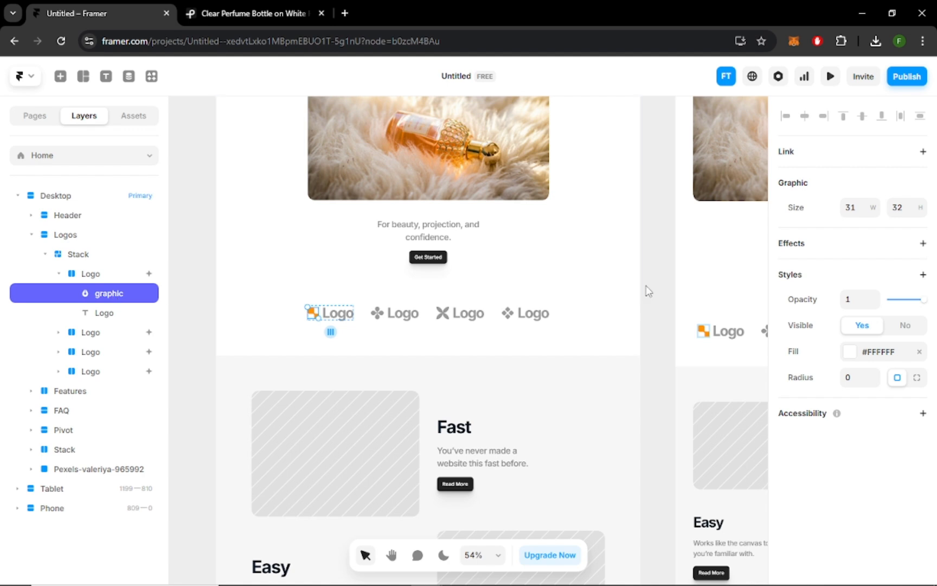
click(864, 243)
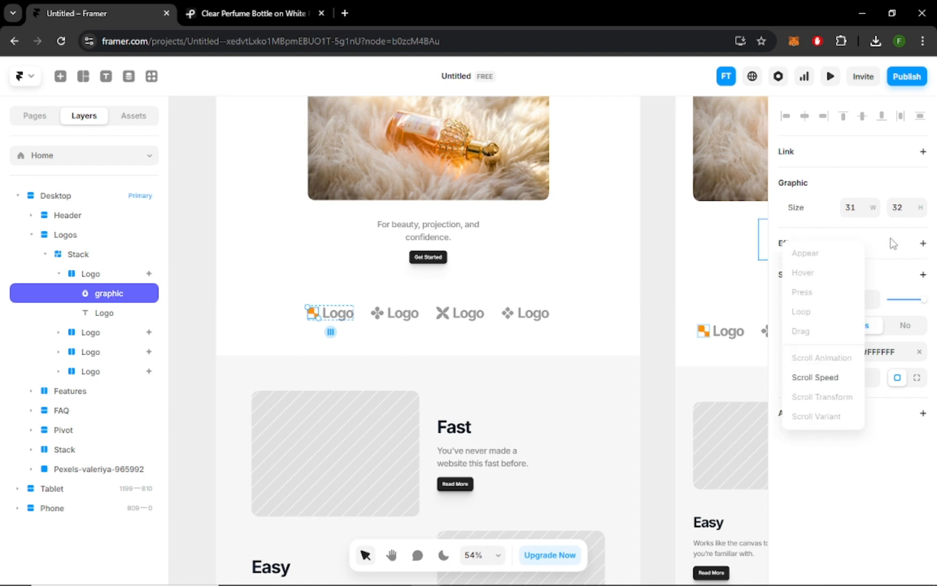
click(893, 243)
click(819, 151)
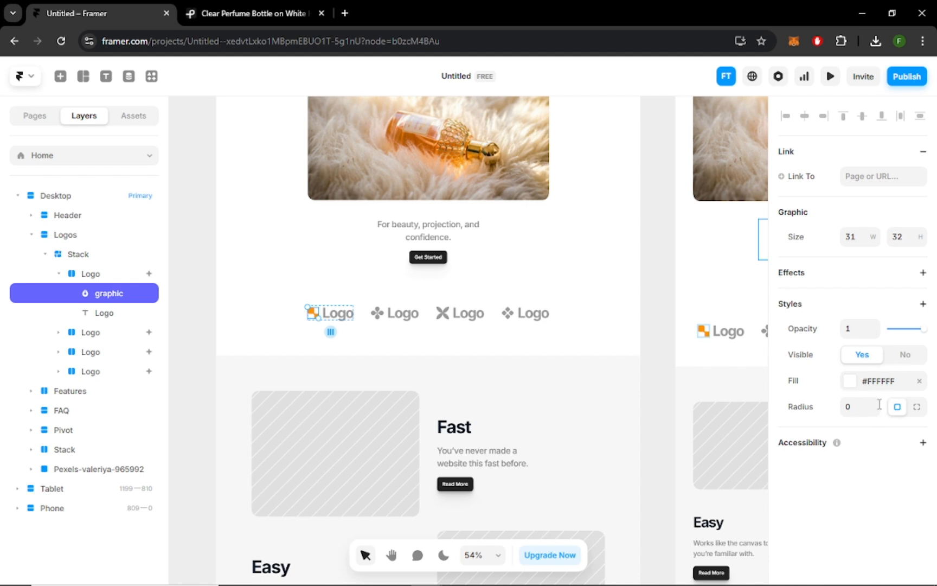
click(916, 407)
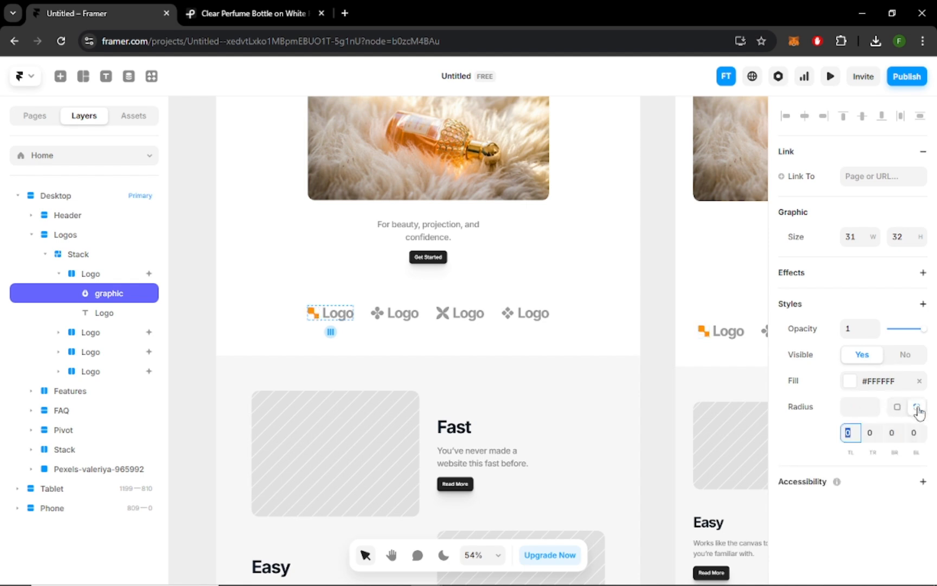
click(898, 408)
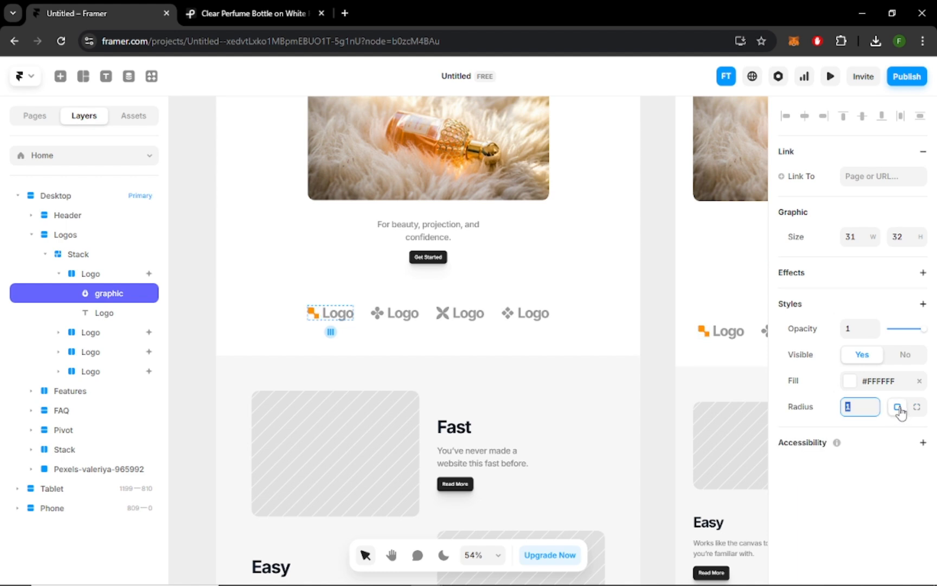
text(5)
click(883, 442)
click(841, 514)
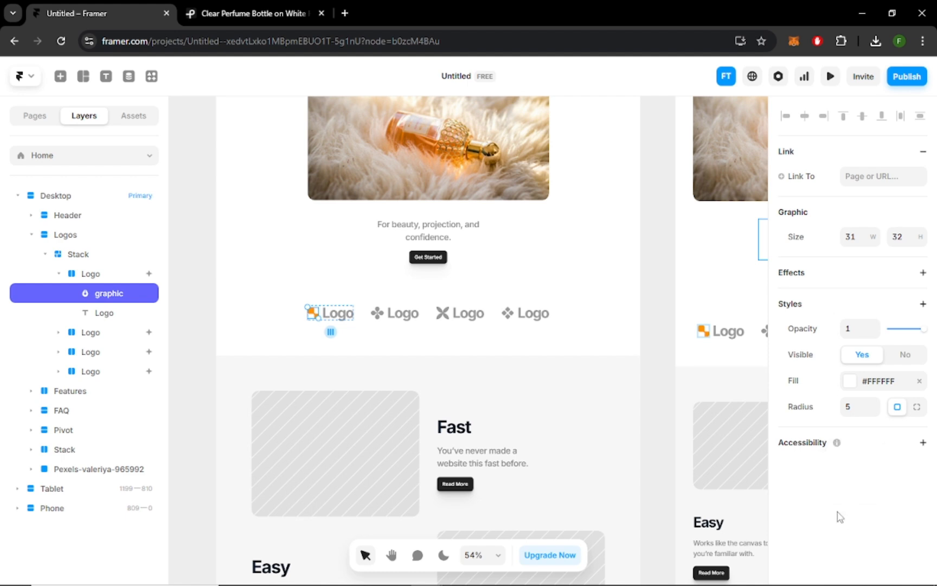
click(660, 230)
Delete the third Logo stack, the one with the grey X-shaped graphic.
scroll(596, 255, down, 1)
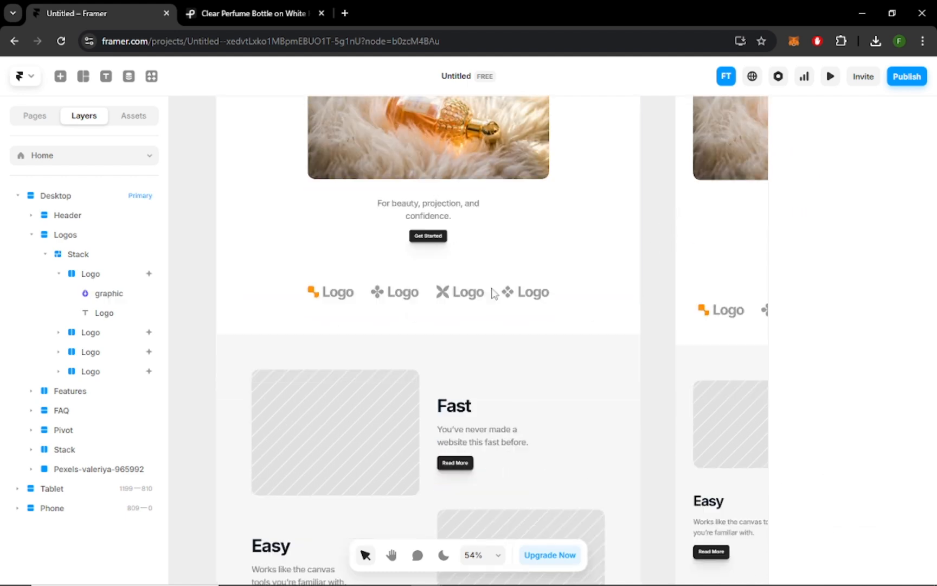
click(378, 291)
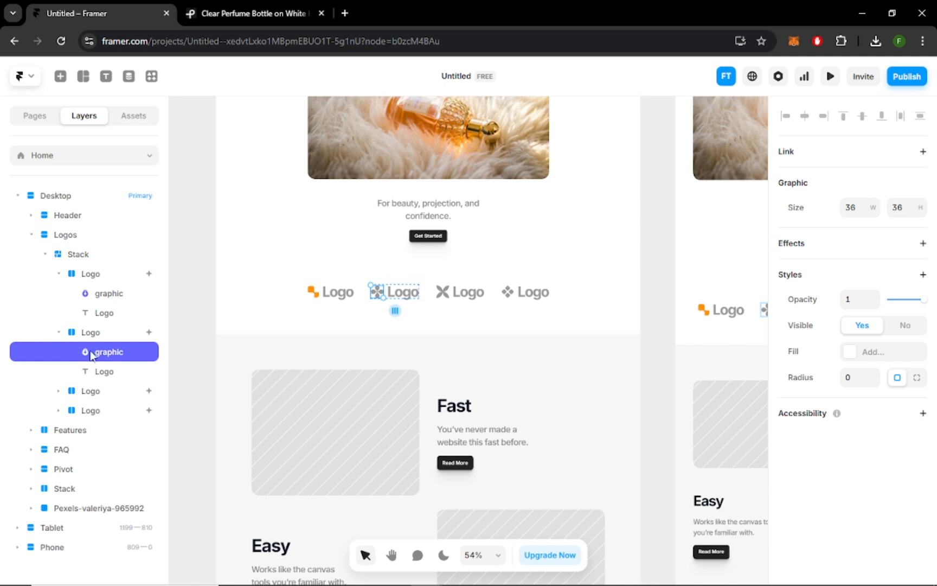
click(85, 333)
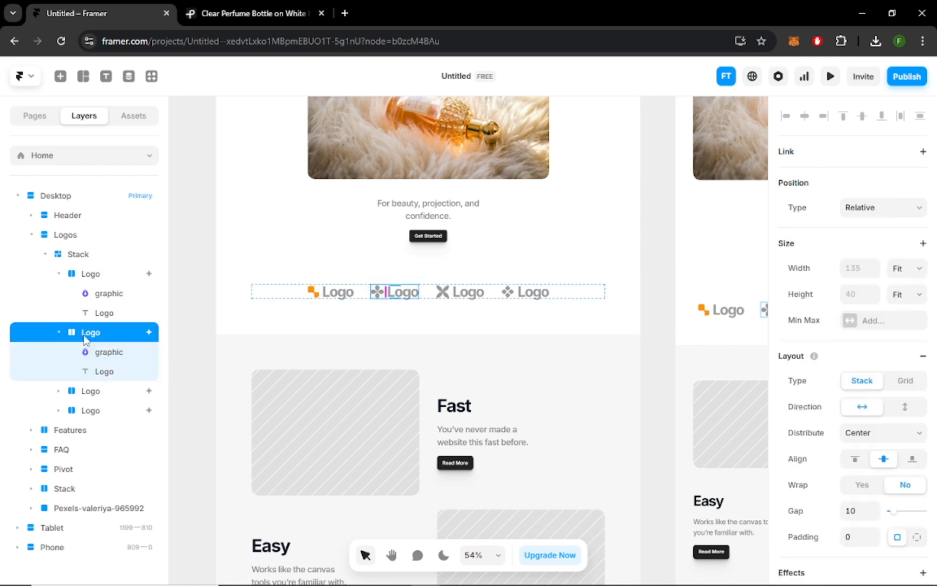
click(60, 391)
click(90, 393)
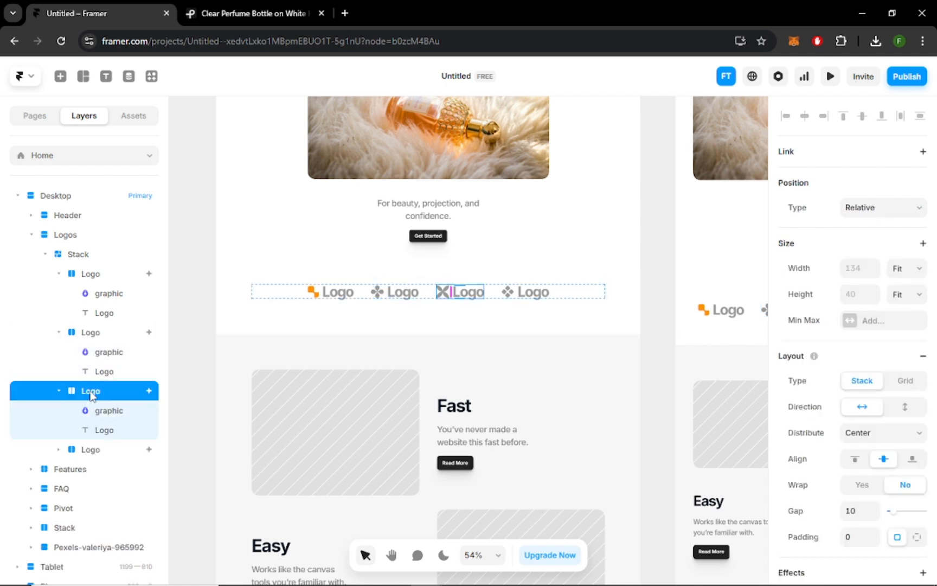
right_click(91, 393)
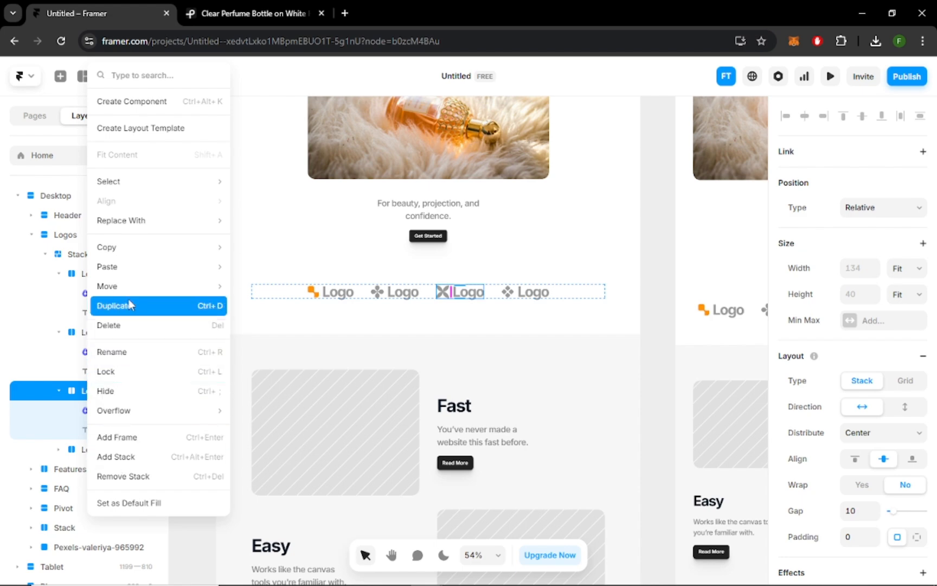
click(120, 324)
click(93, 394)
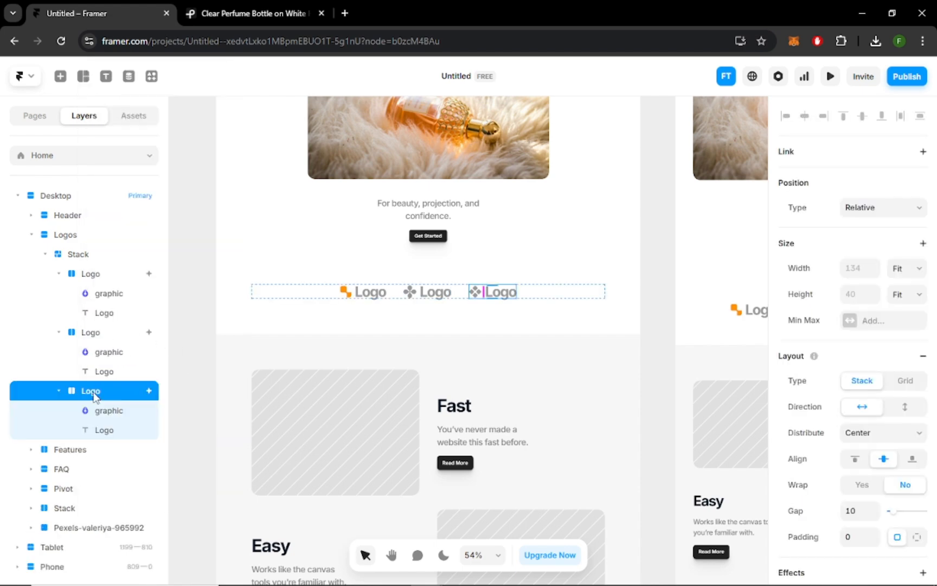
right_click(94, 396)
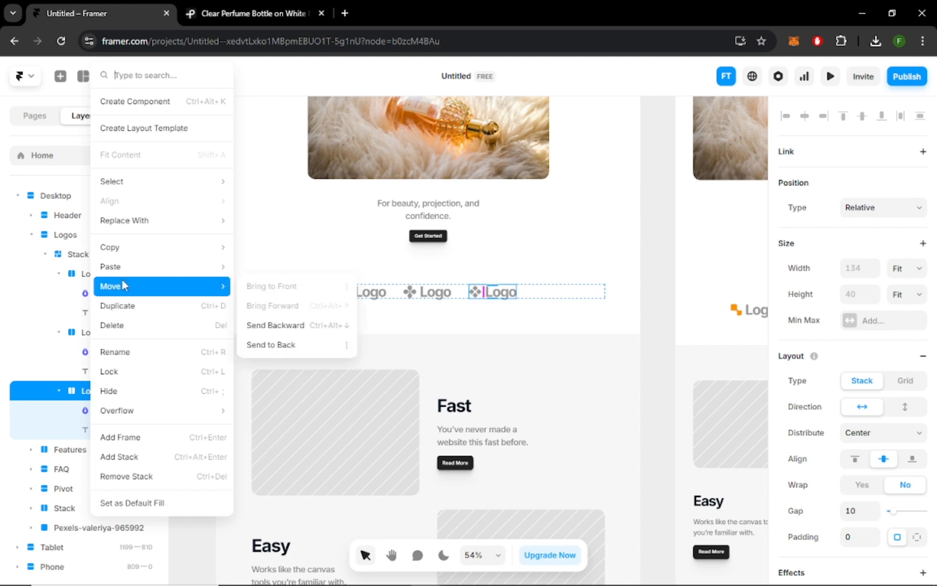
click(120, 352)
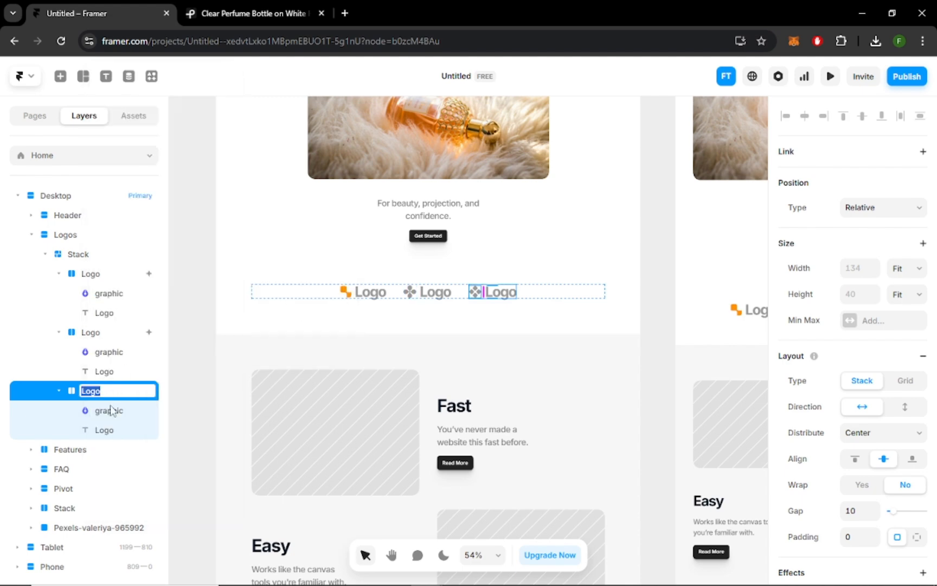
click(129, 447)
click(114, 390)
right_click(112, 391)
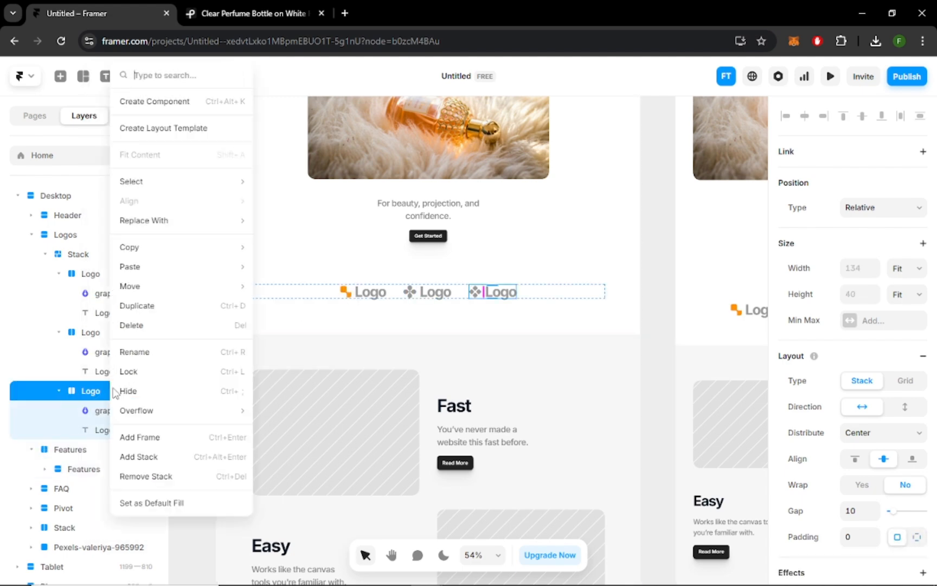
Delete the two remaining grey Logo stacks, keeping only the orange logo.
click(102, 395)
key(Delete)
click(100, 336)
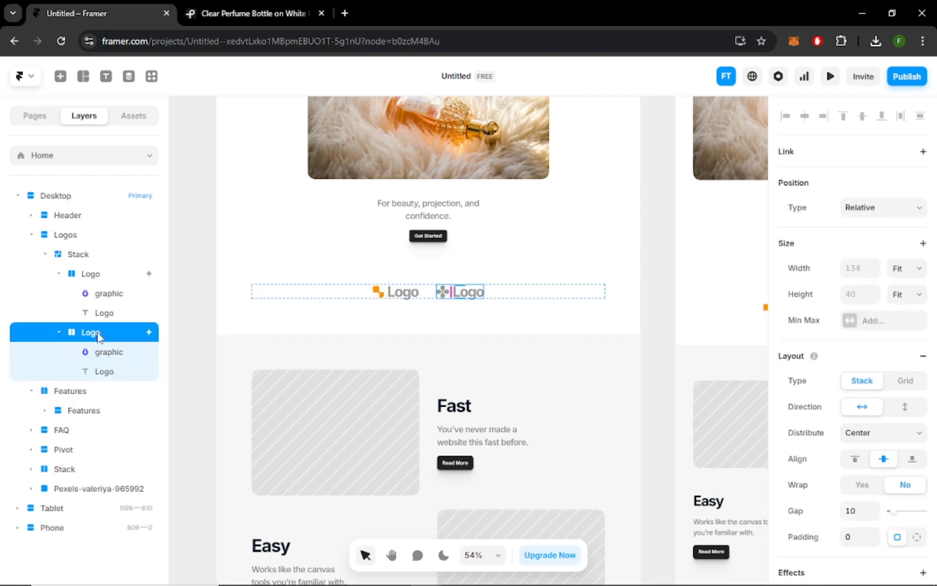
key(Delete)
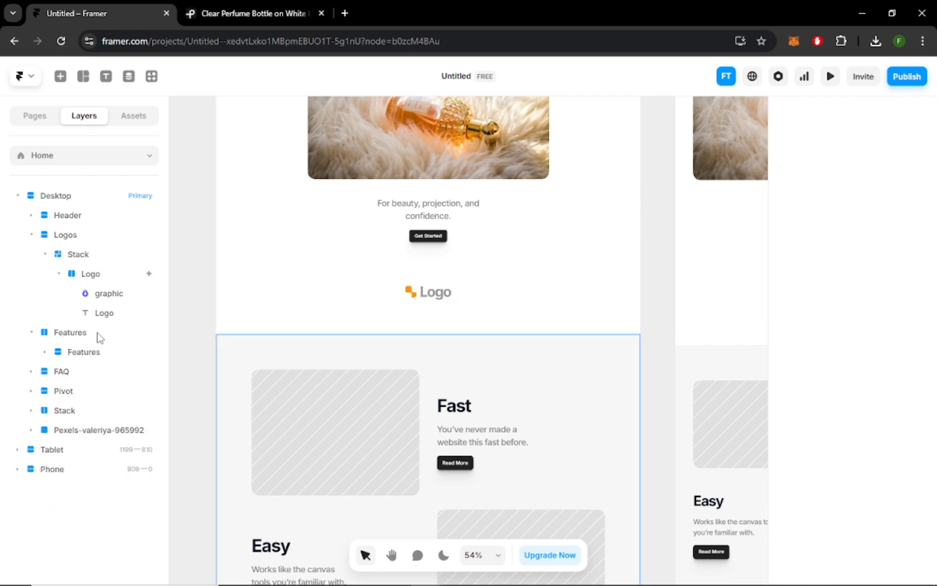
Duplicate the orange Logo stack three times to fill the logo row with four identical logos.
click(92, 275)
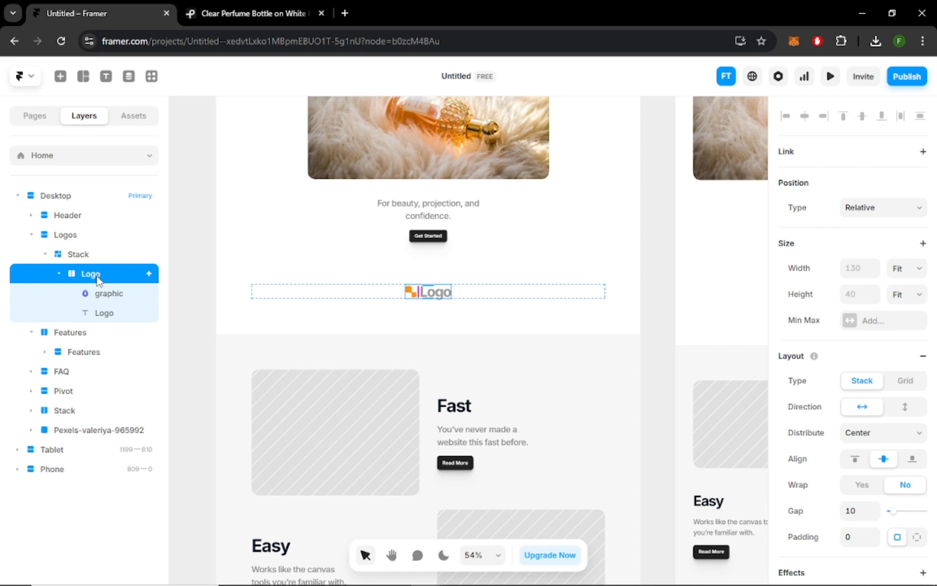
key(ctrl+d)
key(ctrl+d)
key(ctrl+d)
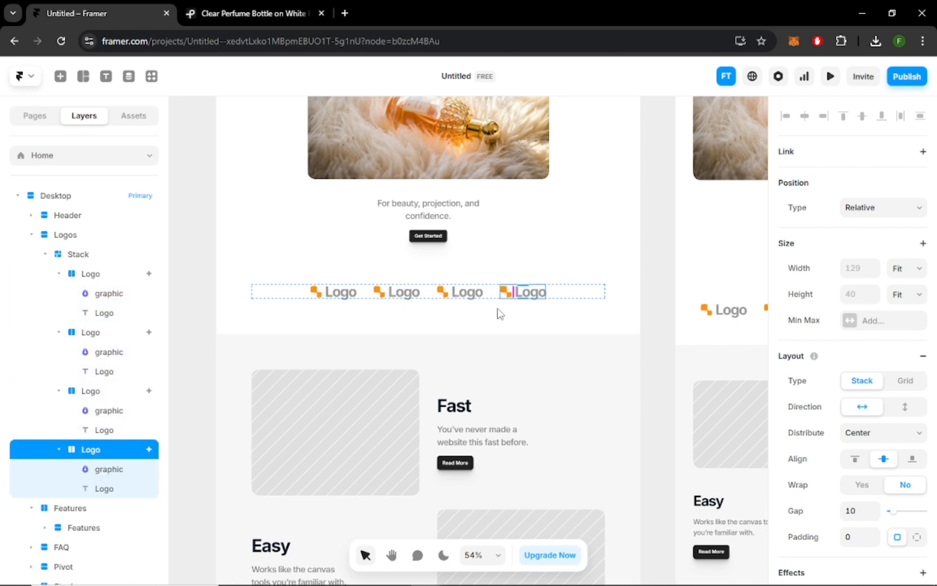
click(655, 266)
scroll(627, 358, up, 3)
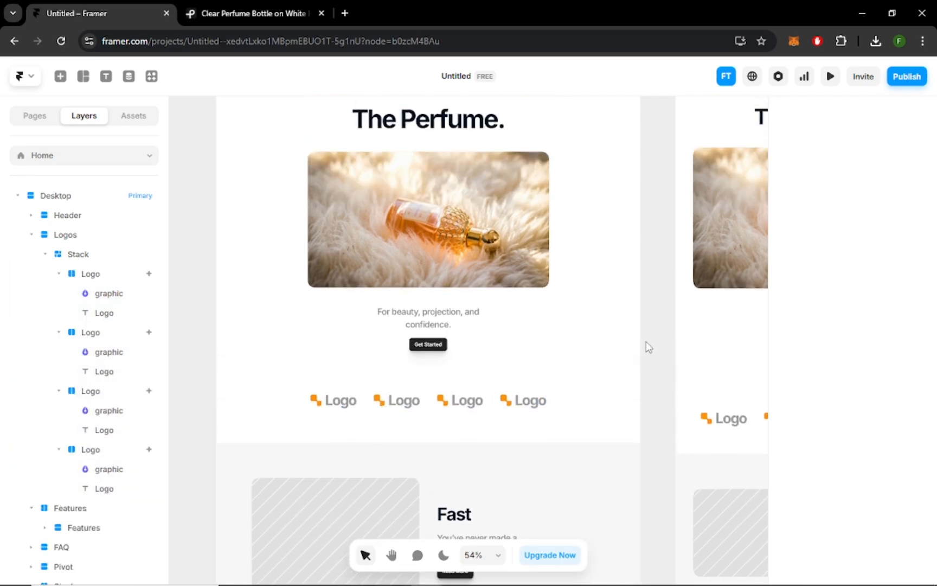
Replace the text of the first and second logos with "Hayan".
scroll(624, 355, down, 3)
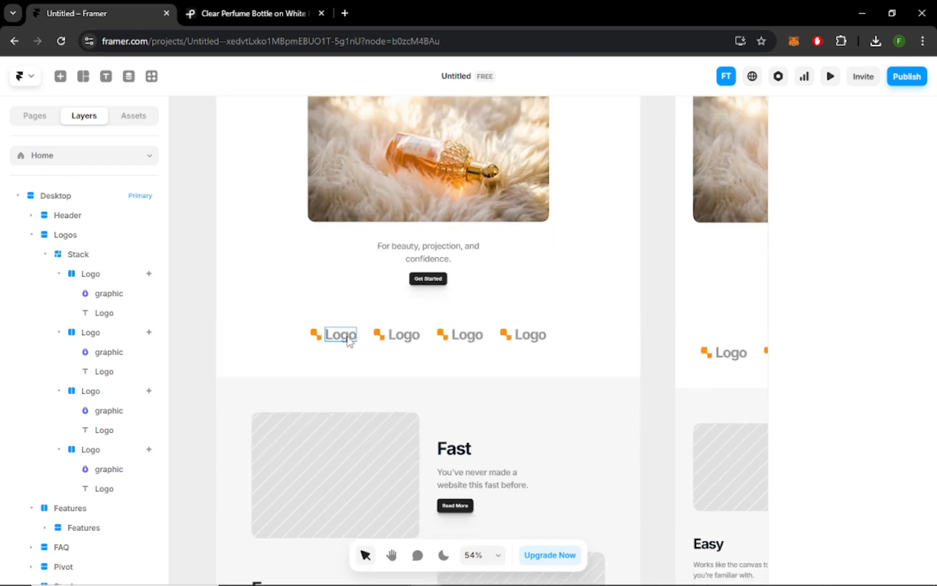
click(347, 339)
double_click(348, 339)
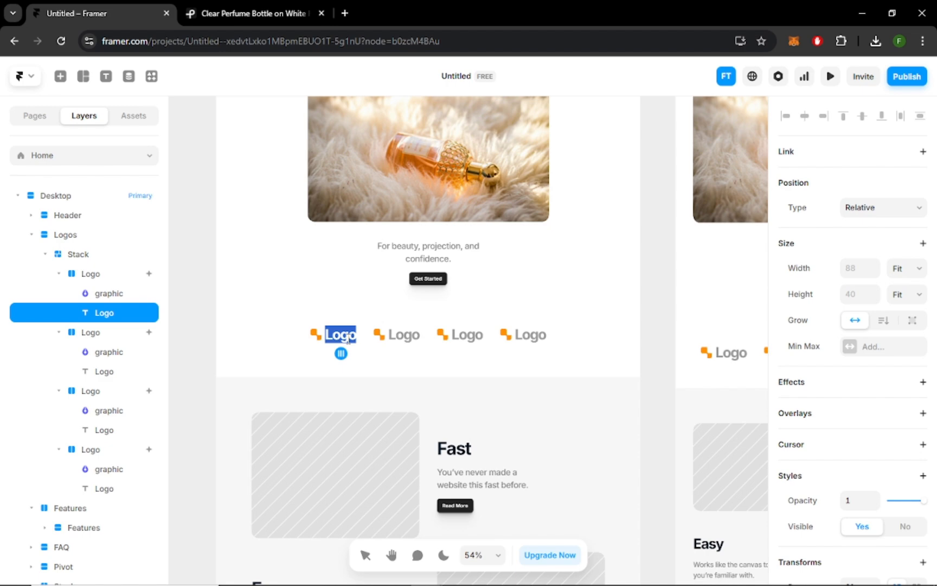
text(Hayan)
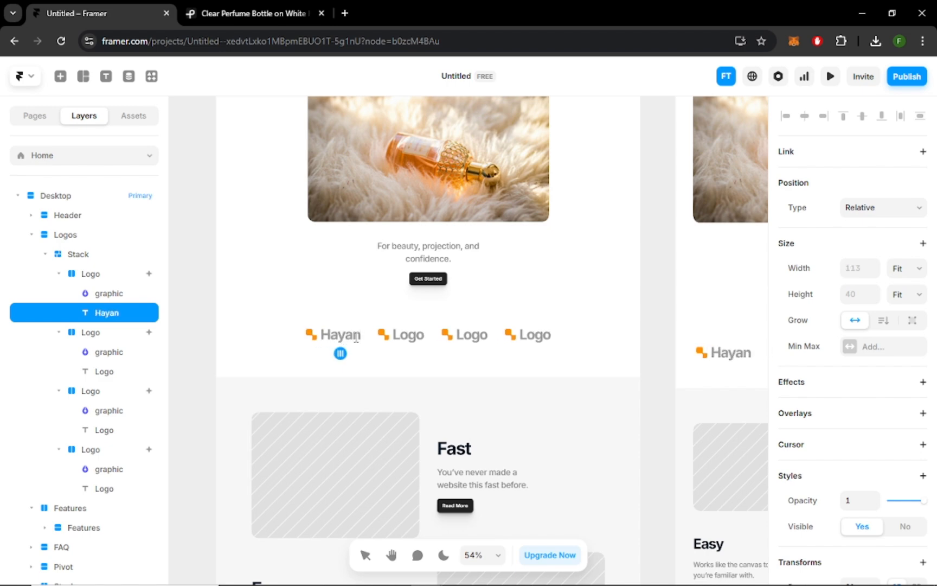
click(410, 336)
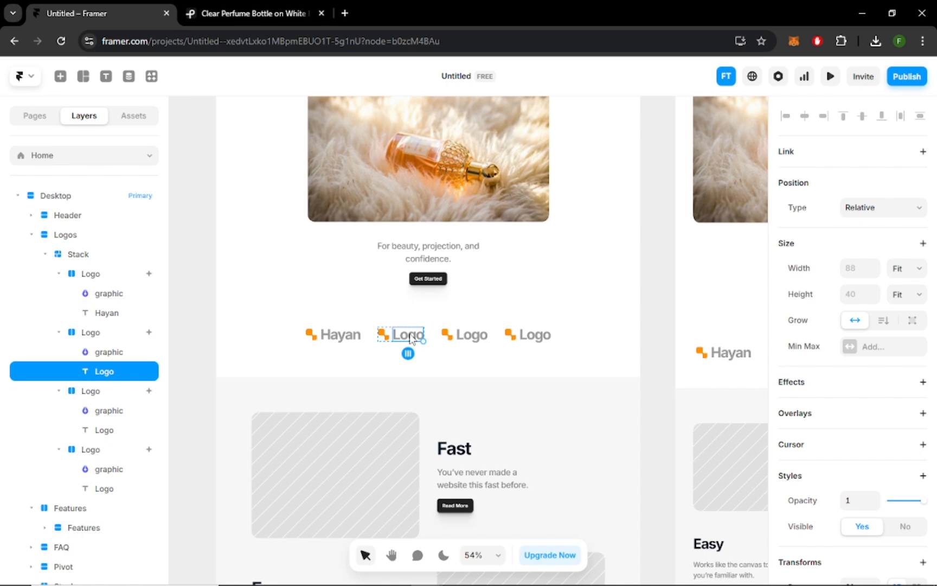
double_click(410, 335)
text(Hayan)
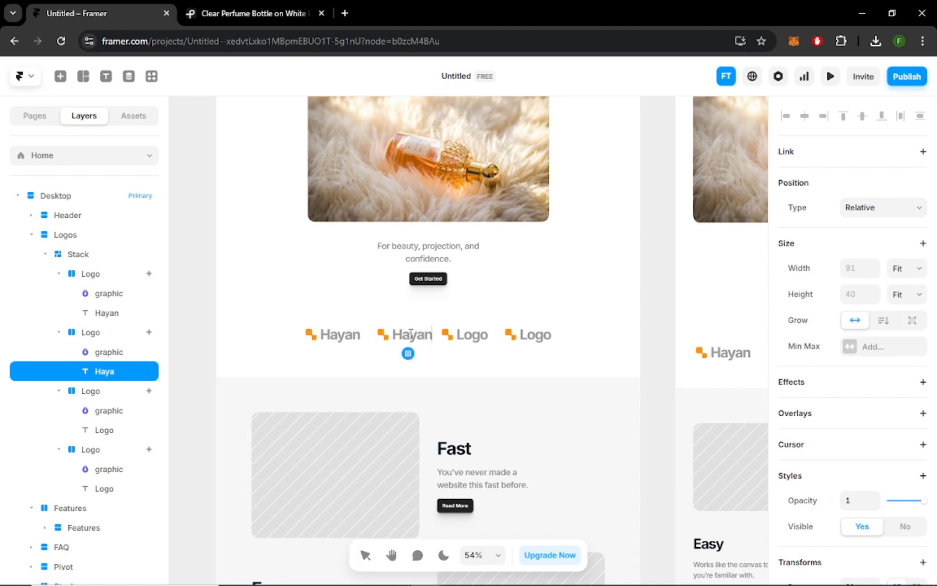
Replace the text of the third and fourth logos with "Hayan".
click(480, 337)
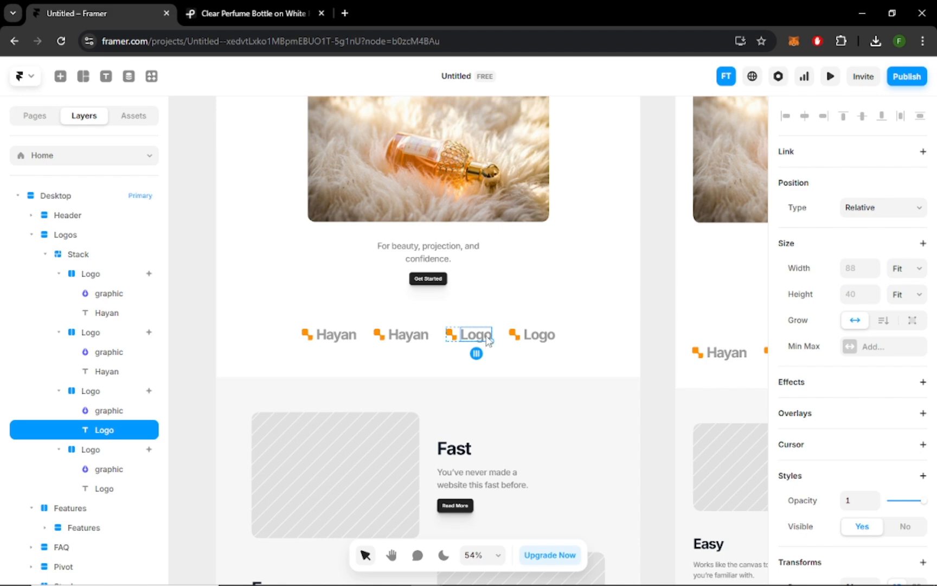
double_click(482, 334)
text(Hayan)
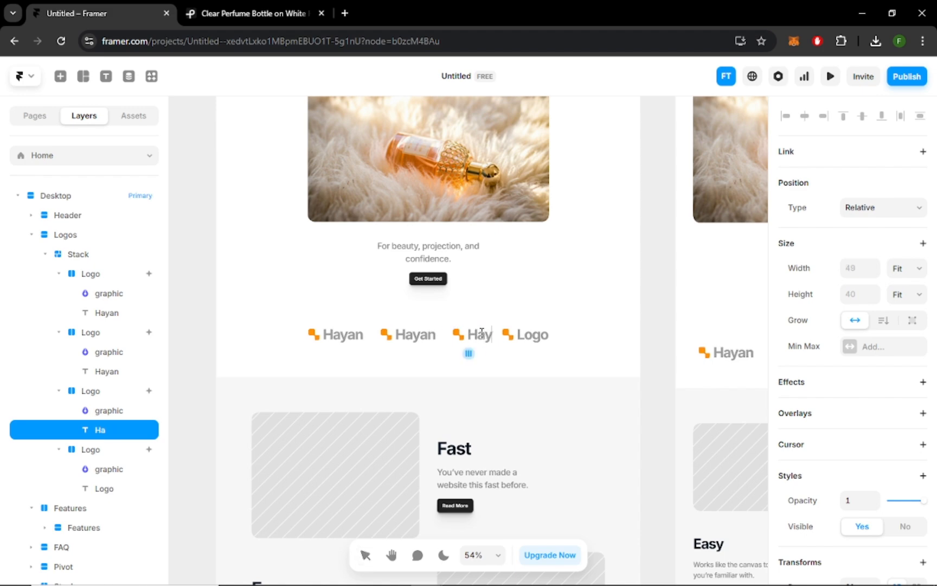
click(554, 336)
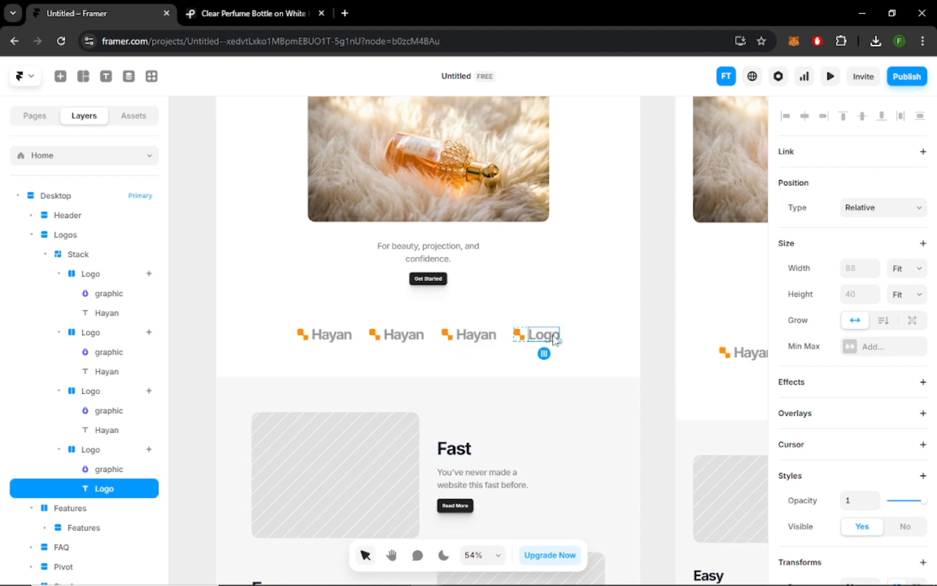
double_click(553, 336)
text(Hayan)
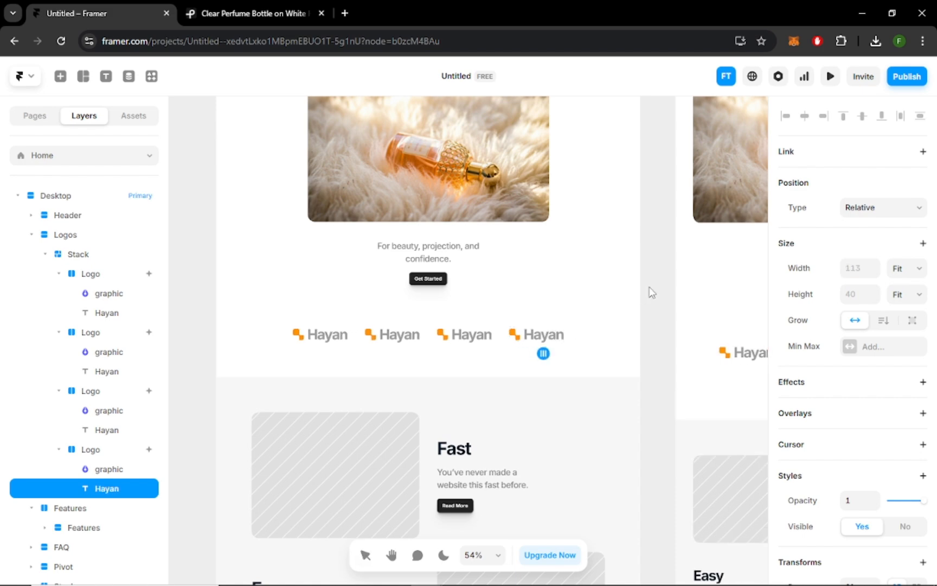
key(Escape)
Switch the fill of the first Hayan logo's graphic in the desktop logo row to the image type, without choosing an image.
scroll(655, 285, up, 3)
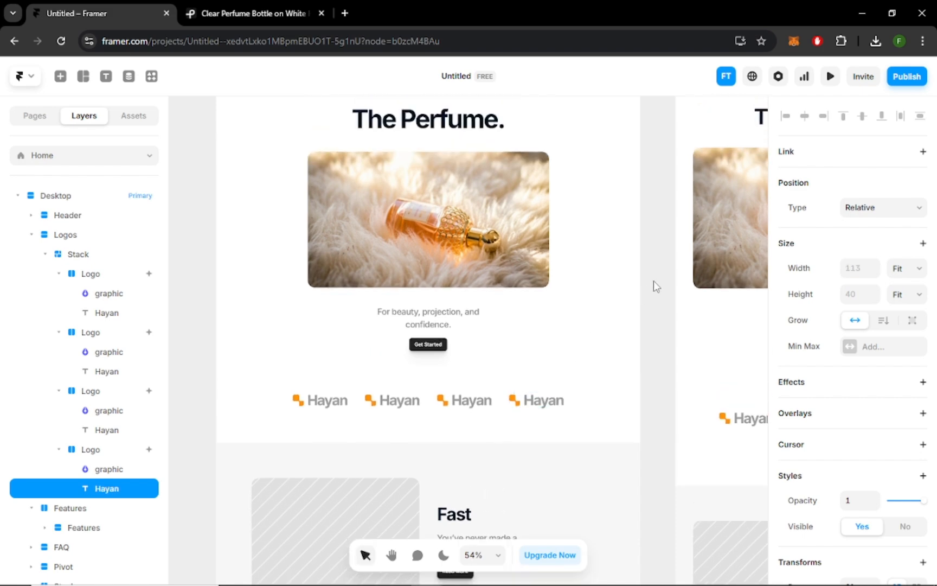
scroll(651, 287, down, 5)
scroll(651, 293, up, 4)
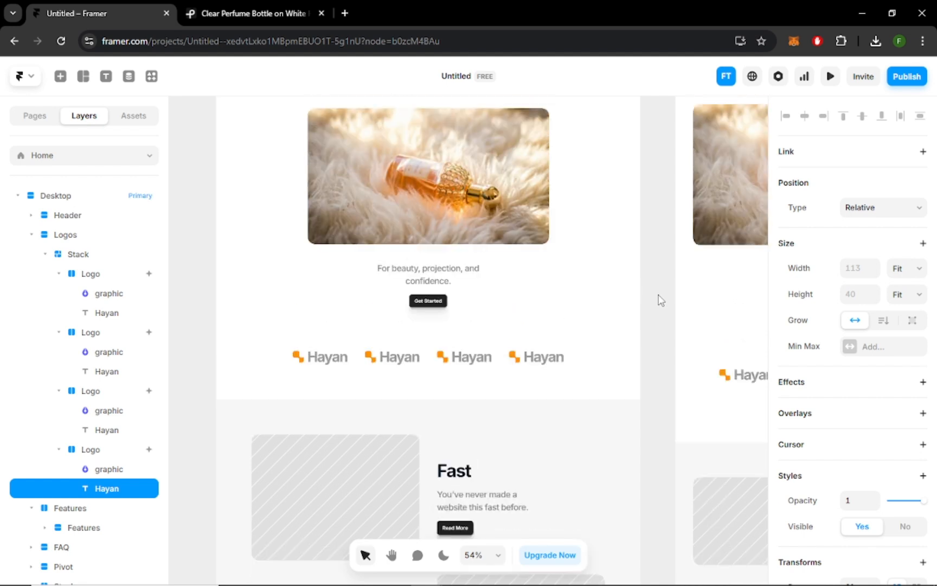
scroll(656, 299, down, 3)
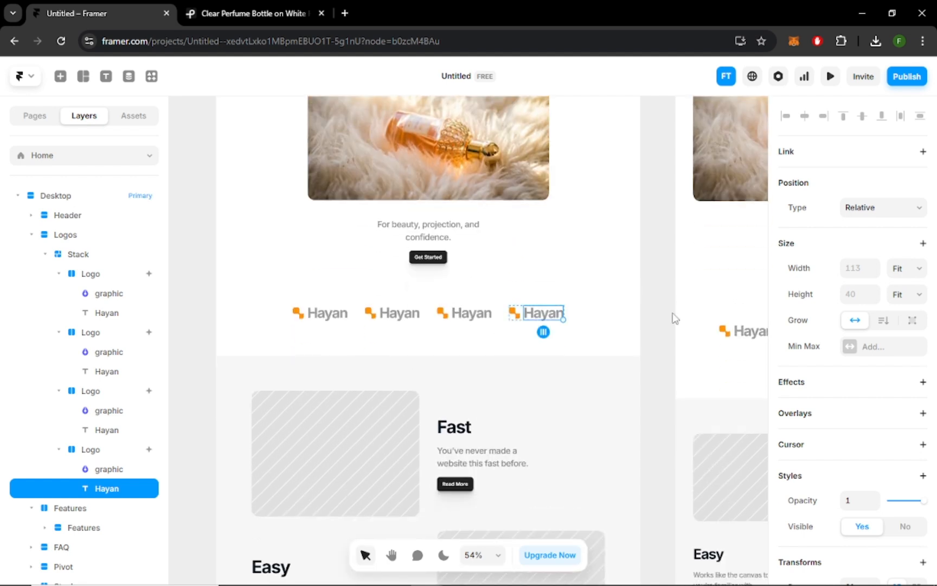
click(299, 314)
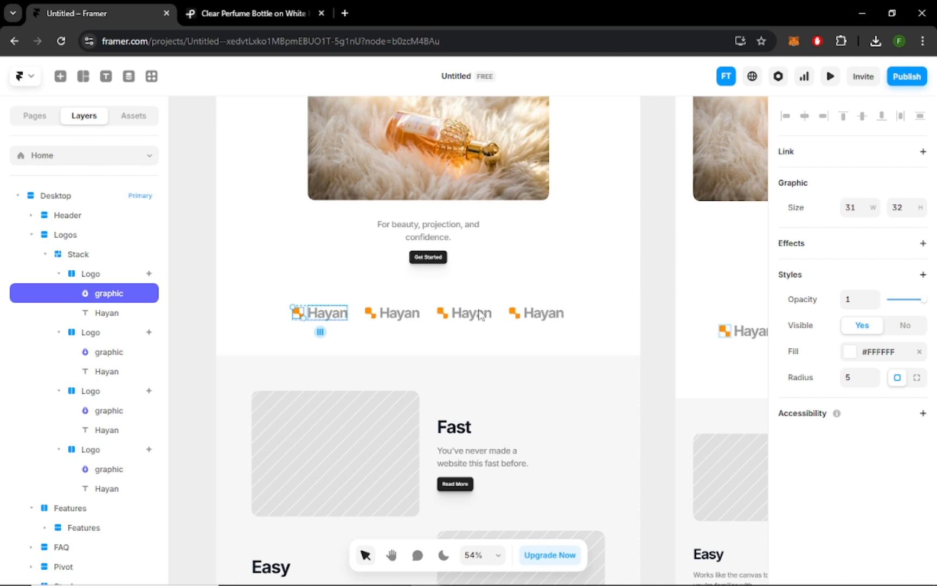
click(850, 351)
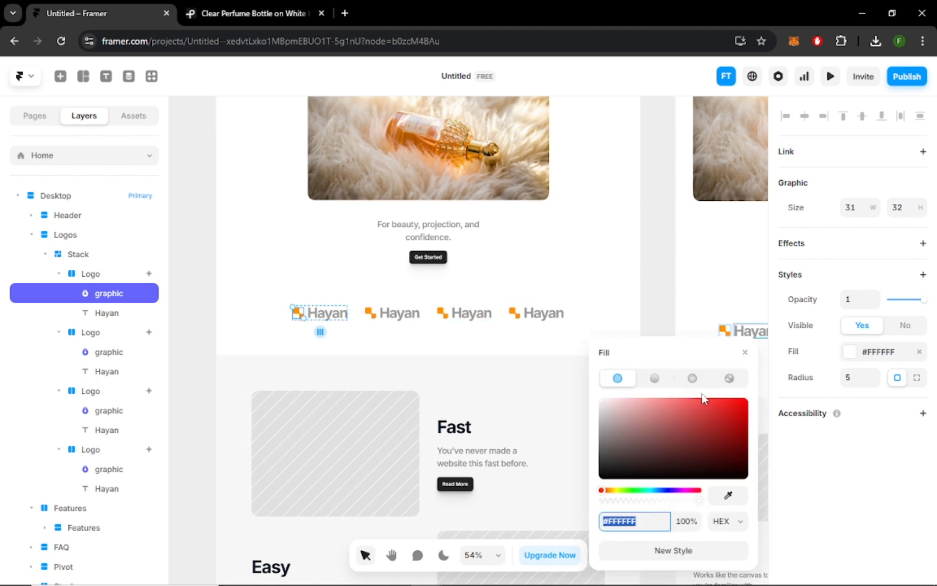
click(730, 378)
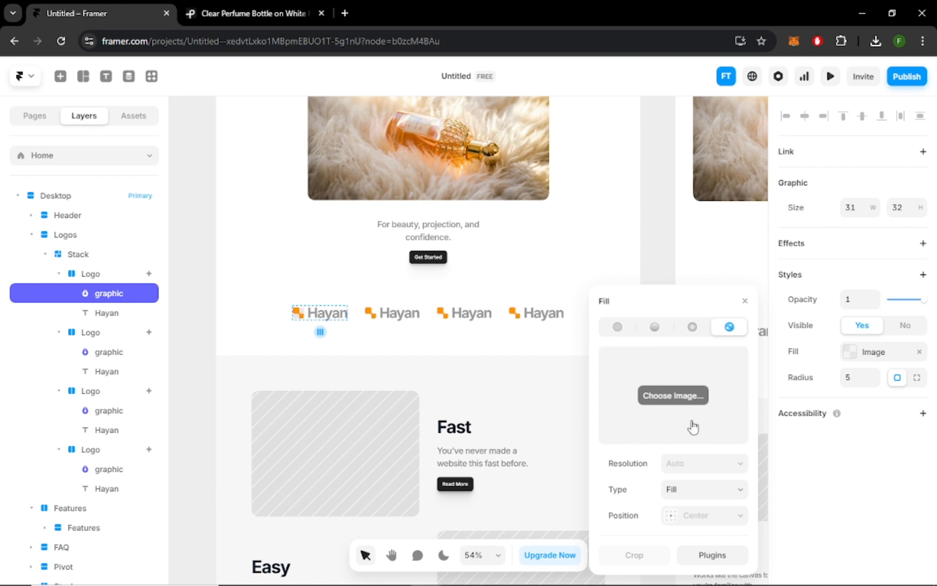
click(745, 301)
click(645, 277)
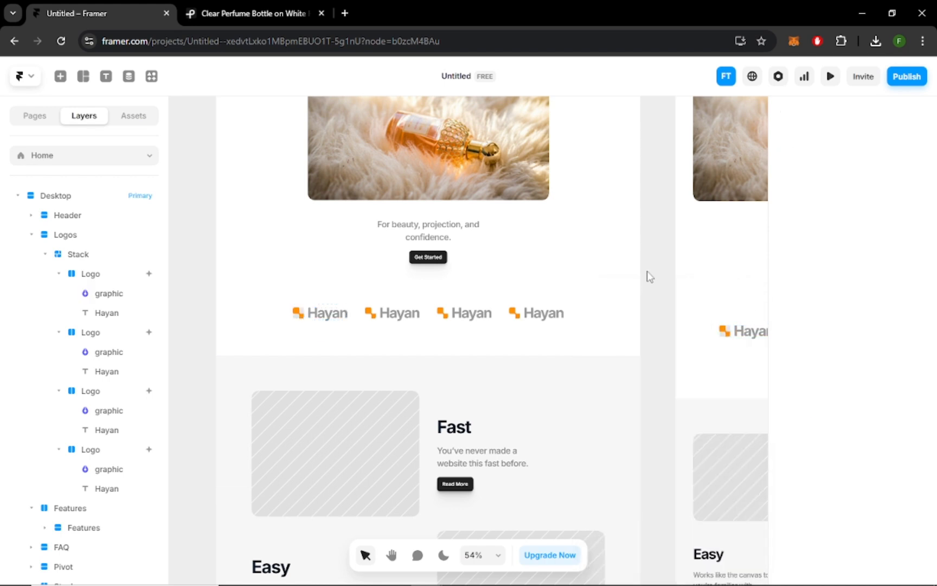
Examine the desktop layout from the feature sections through the FAQ, sign-up and footer to the large background image below.
scroll(650, 274, down, 2)
scroll(650, 275, down, 2)
click(295, 262)
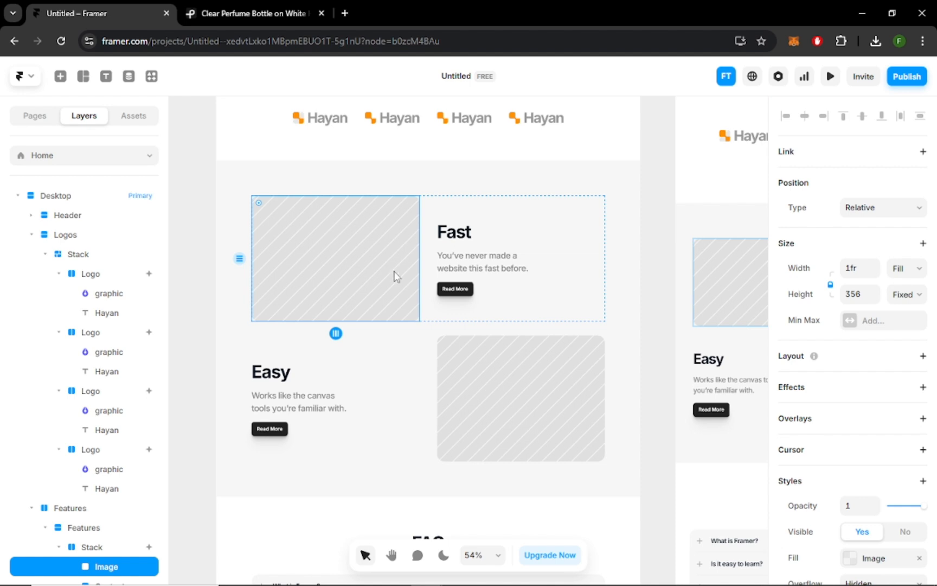
scroll(394, 276, down, 2)
scroll(303, 331, down, 3)
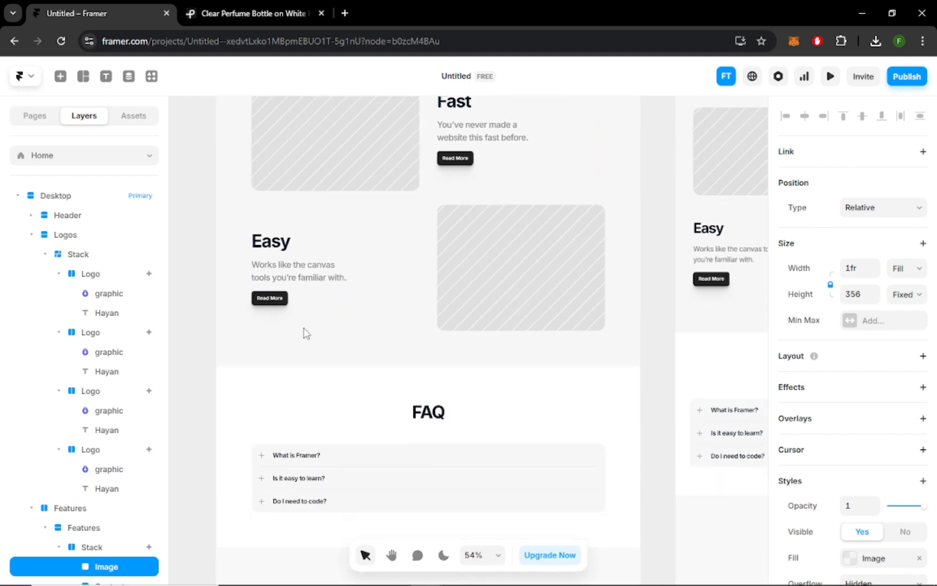
scroll(335, 320, down, 9)
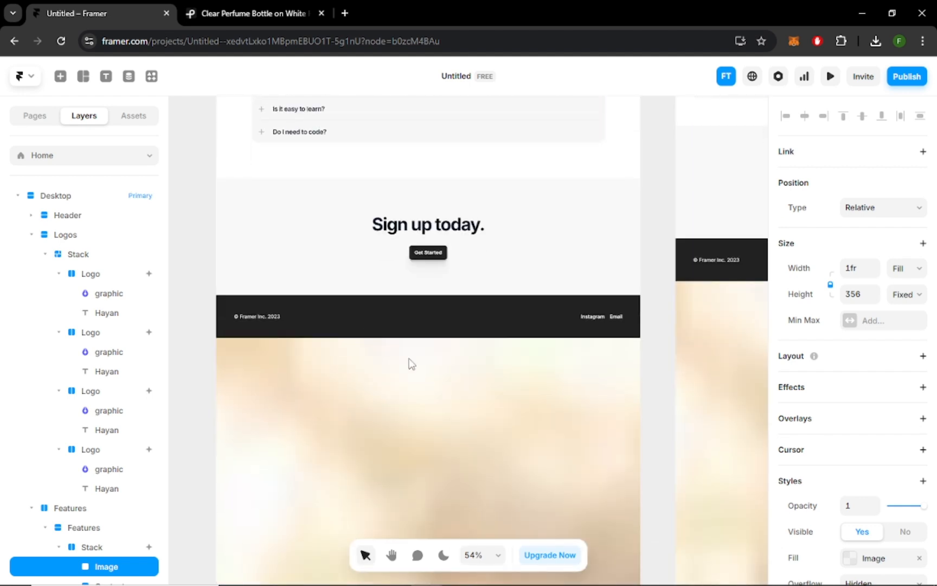
scroll(463, 367, down, 4)
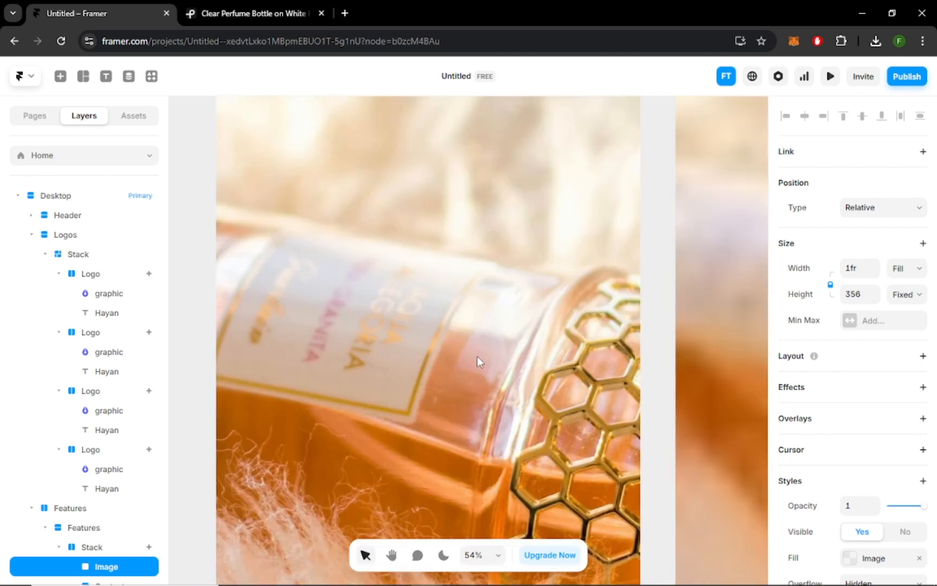
scroll(477, 358, down, 5)
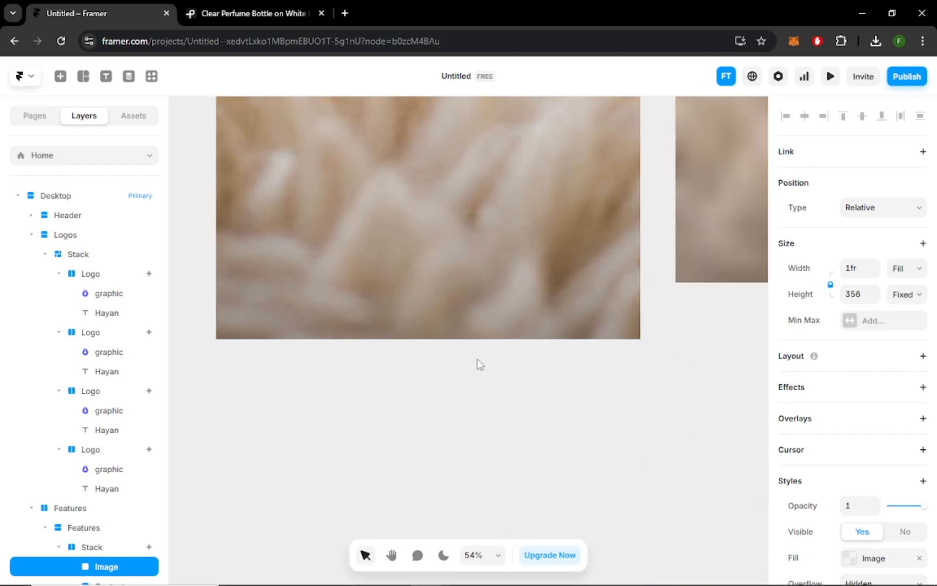
scroll(470, 360, up, 3)
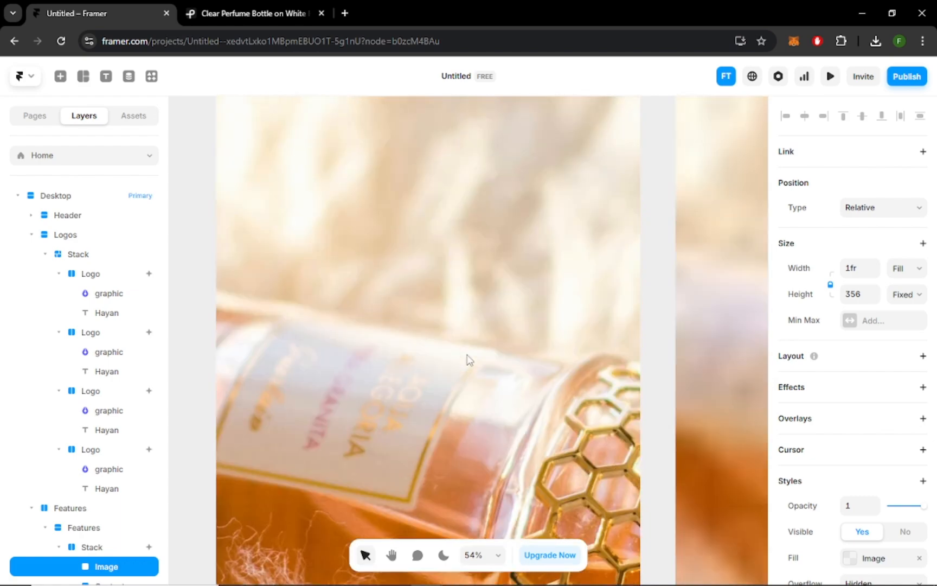
scroll(467, 358, up, 15)
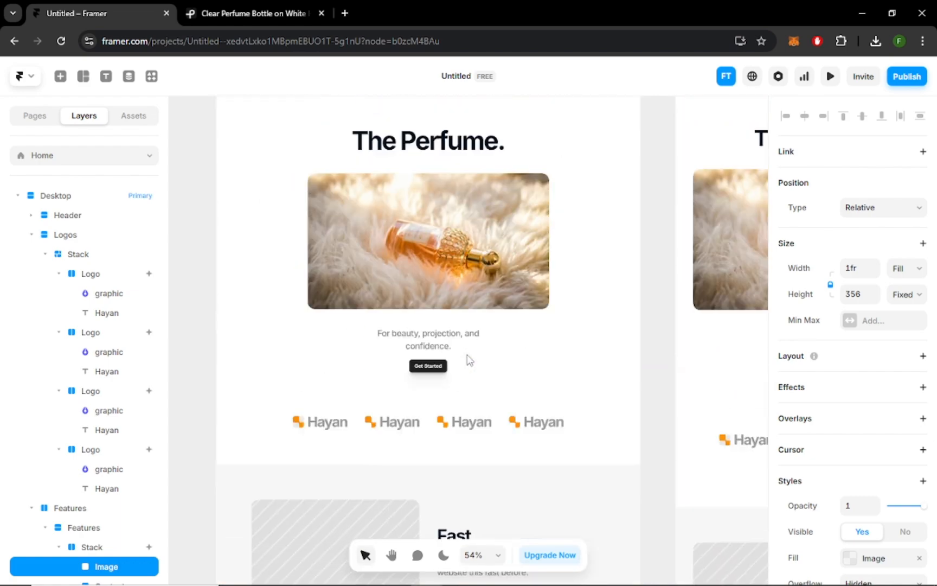
scroll(467, 354, up, 3)
scroll(466, 354, down, 6)
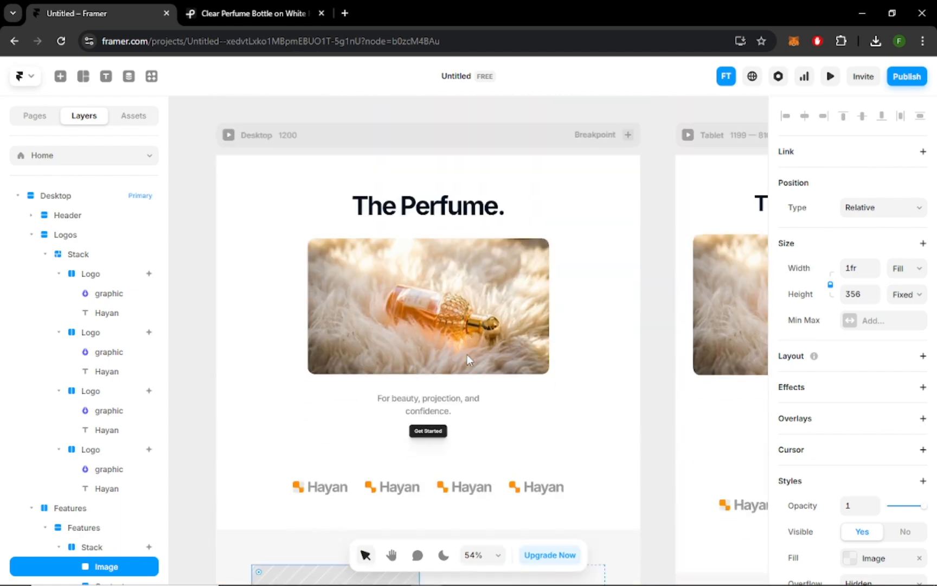
Review how the hero, logos, features, FAQ and footer are arranged in the tablet and phone layouts.
scroll(694, 355, right, 10)
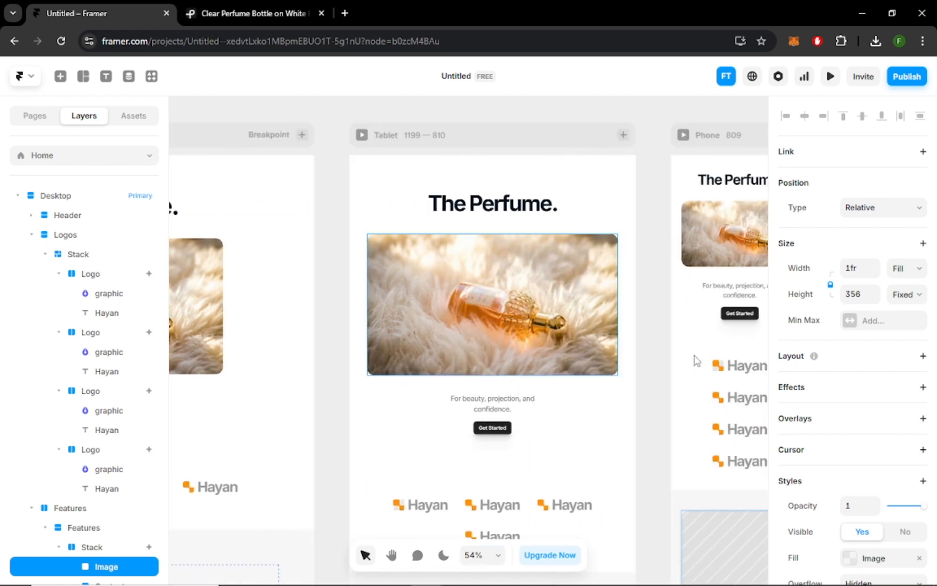
scroll(631, 362, down, 8)
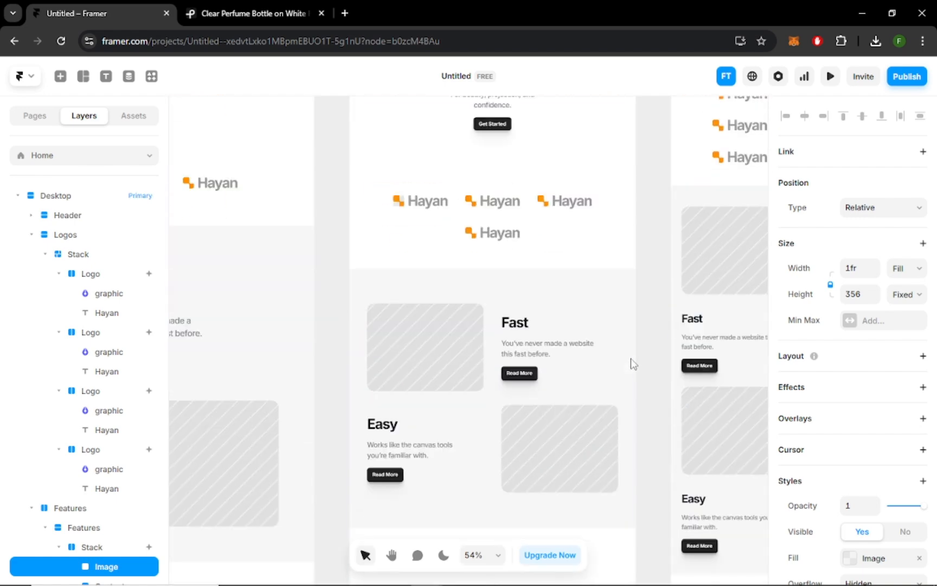
scroll(632, 364, down, 4)
scroll(633, 362, up, 6)
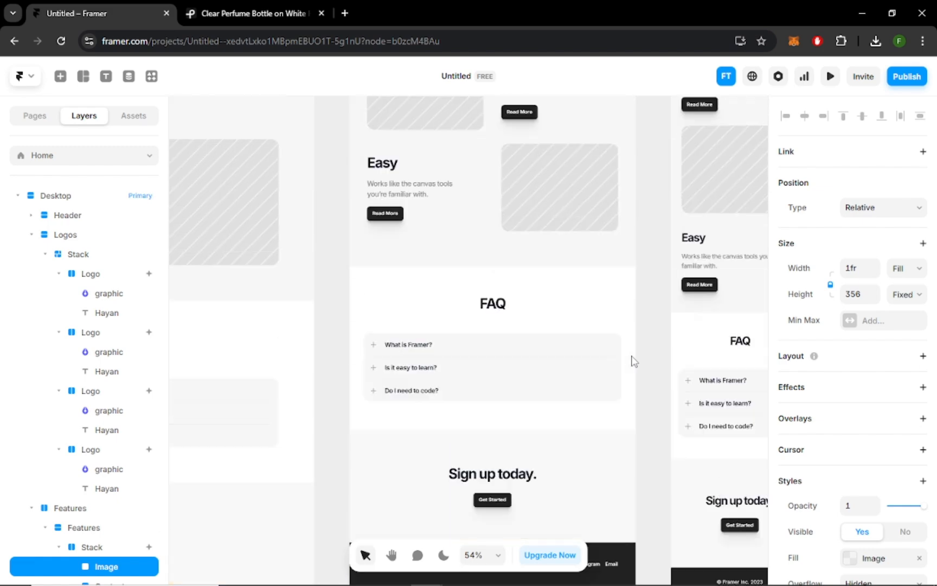
scroll(633, 362, up, 5)
scroll(629, 364, right, 6)
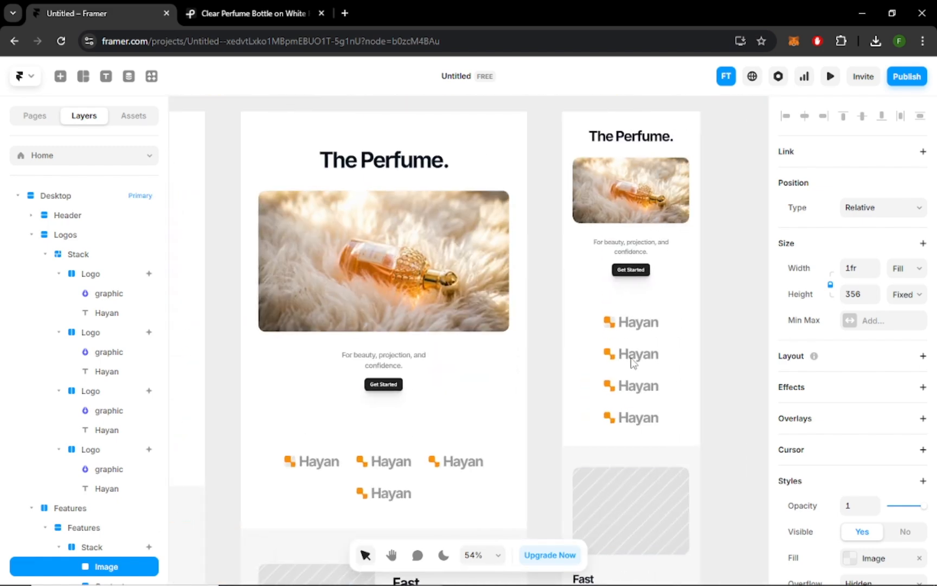
scroll(627, 363, up, 1)
scroll(627, 362, down, 1)
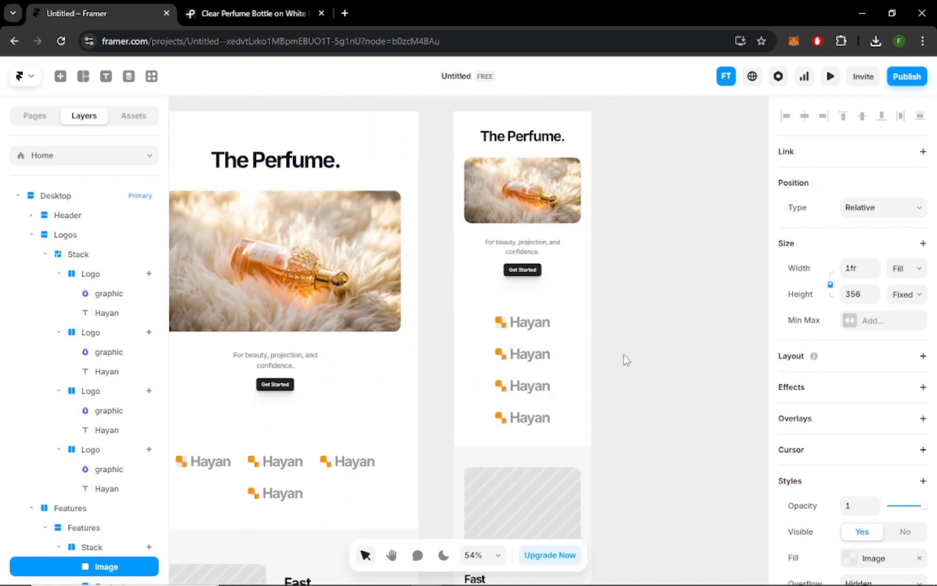
scroll(531, 325, down, 1)
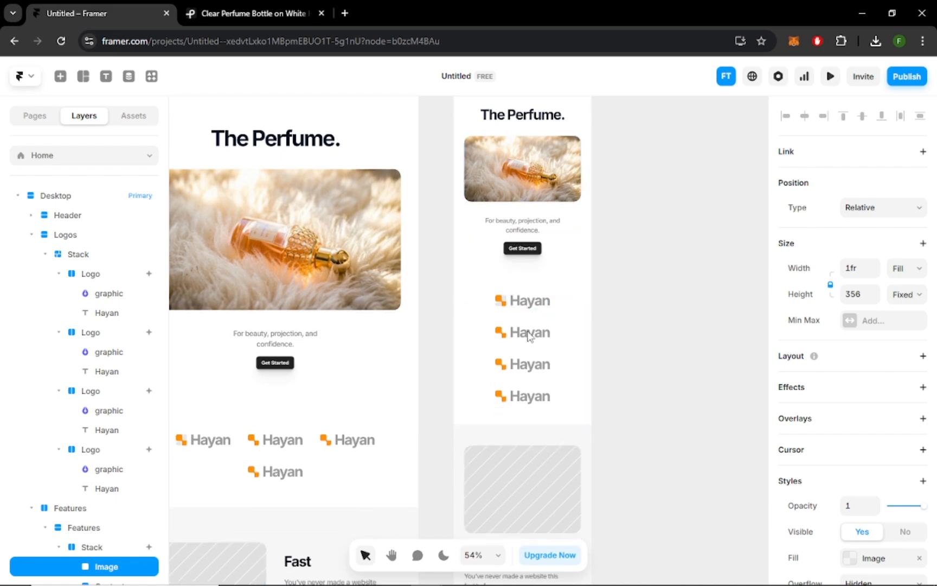
scroll(533, 328, up, 1)
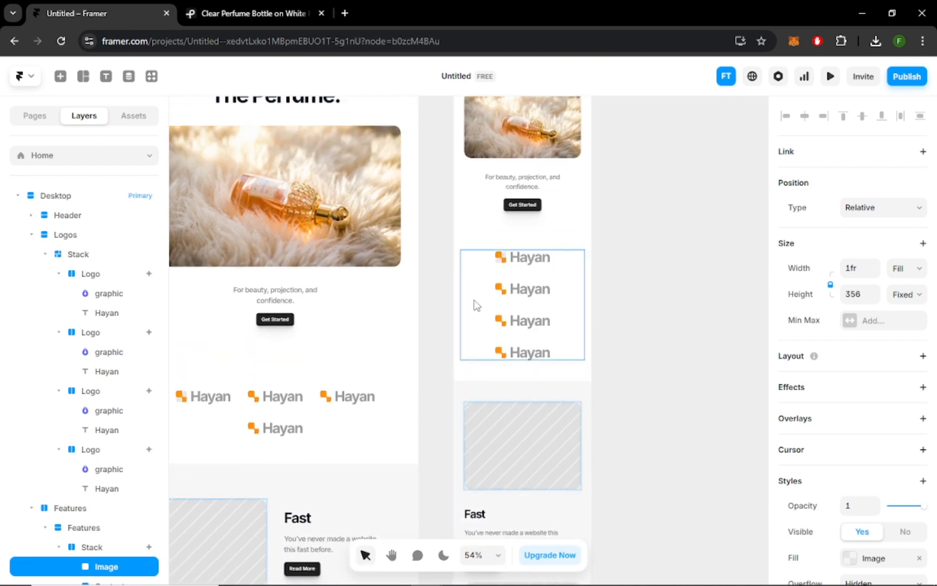
scroll(560, 347, down, 6)
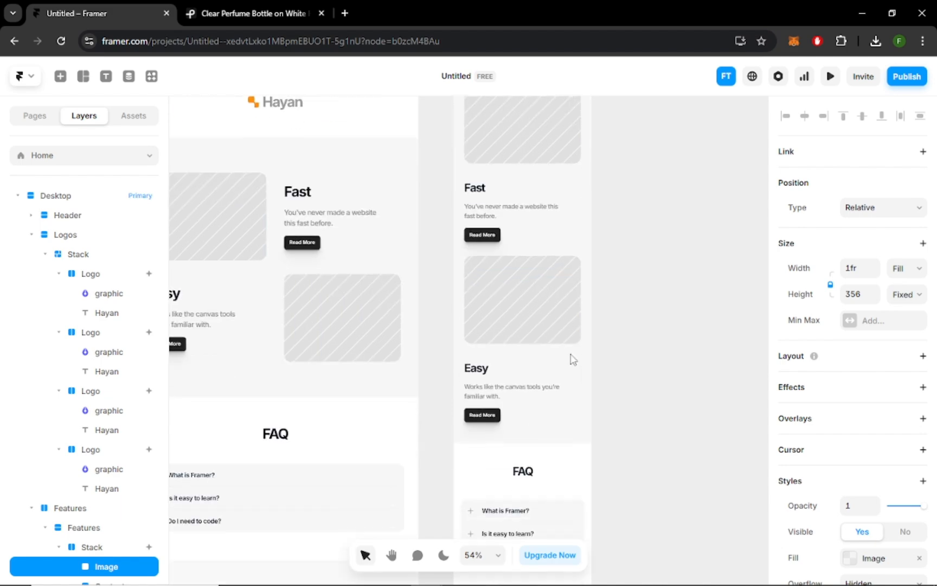
scroll(561, 366, down, 3)
scroll(555, 360, up, 3)
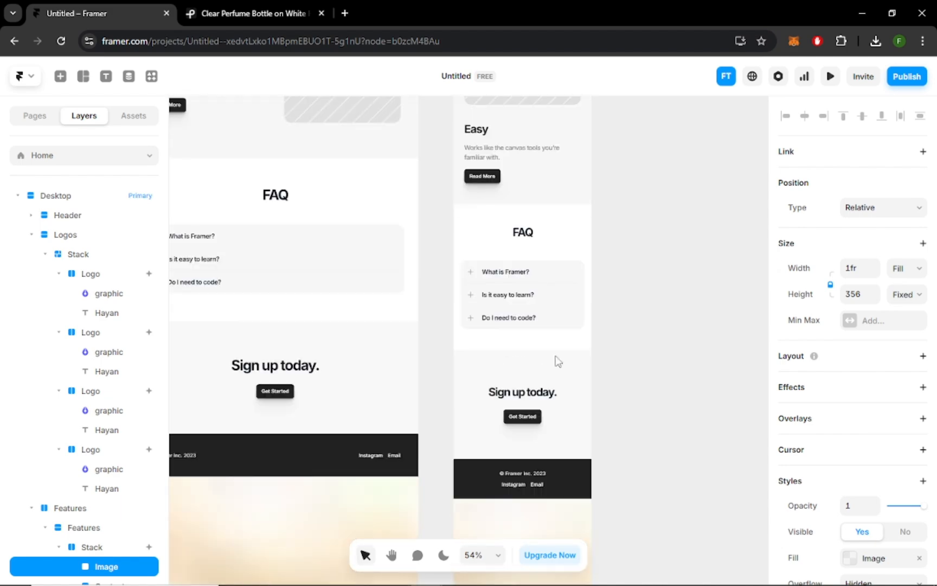
scroll(556, 361, up, 3)
scroll(559, 362, down, 2)
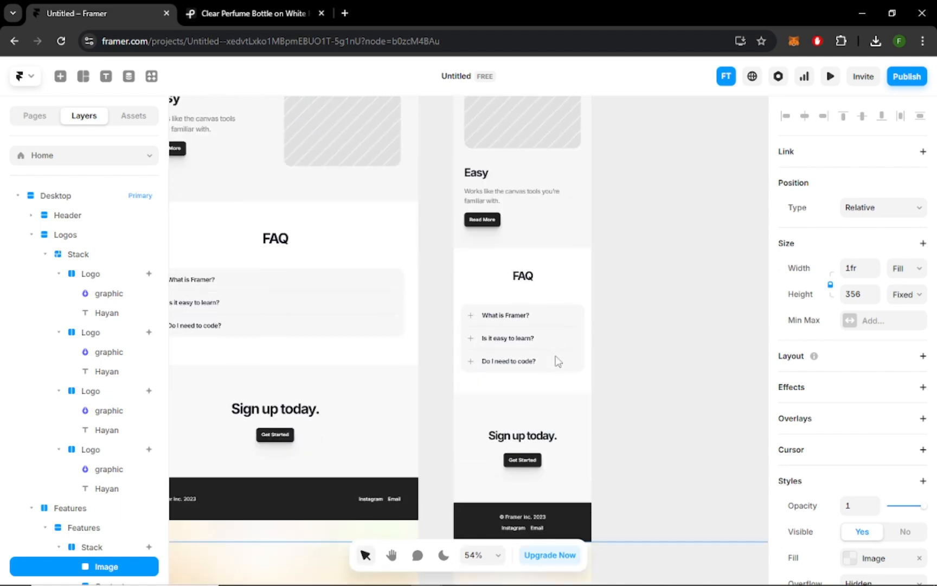
scroll(559, 361, down, 10)
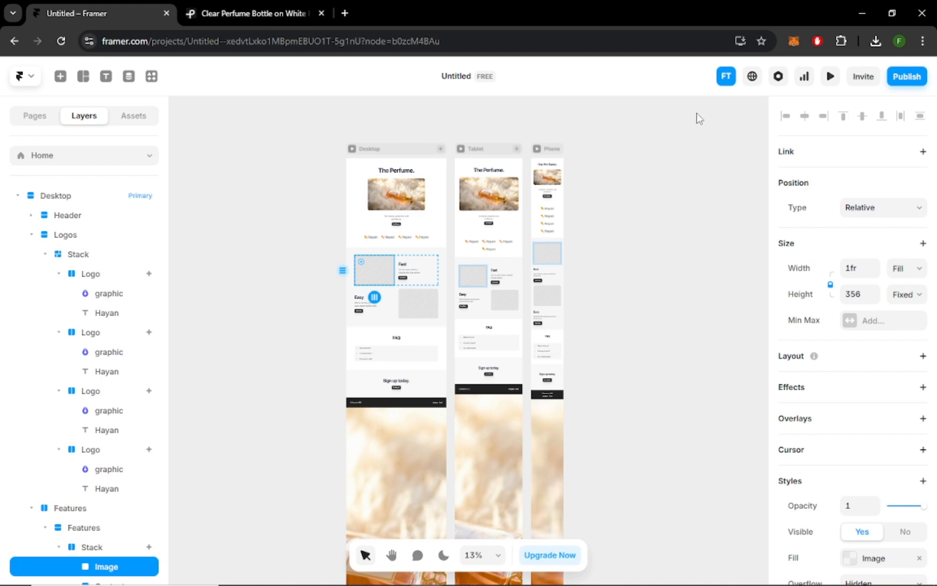
Preview the site at desktop size and check the hero, logo row, features, FAQ, sign-up section and footer.
click(830, 77)
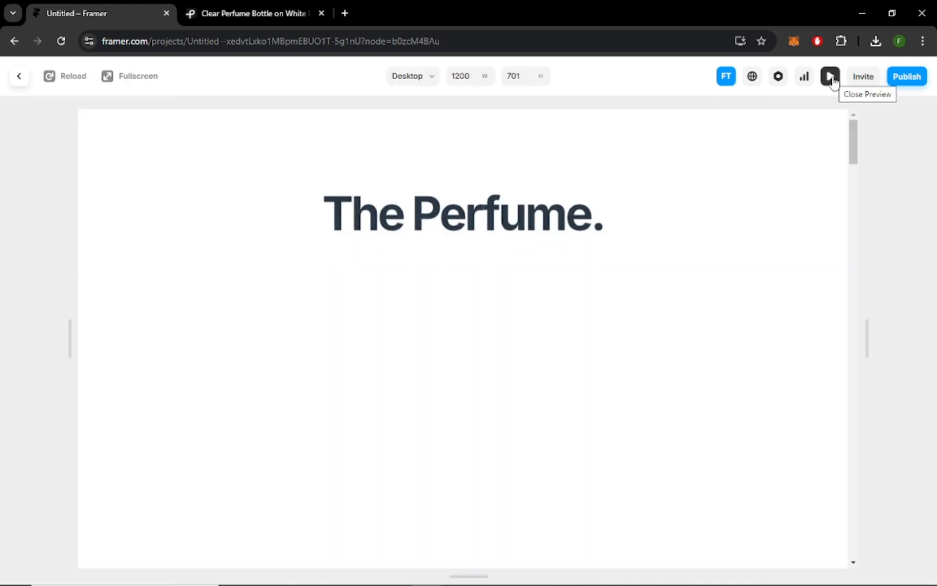
scroll(705, 254, down, 5)
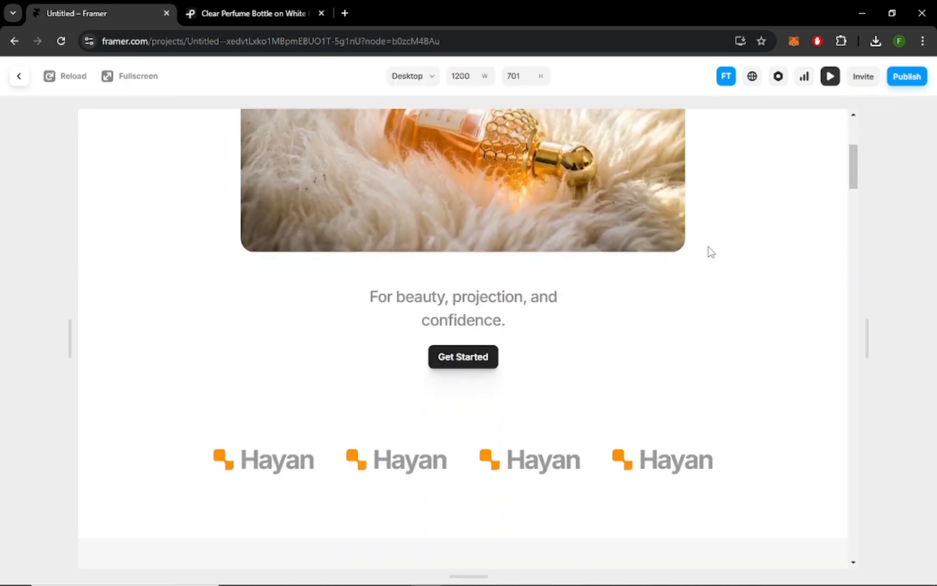
scroll(708, 254, up, 3)
scroll(709, 253, down, 5)
scroll(711, 252, down, 8)
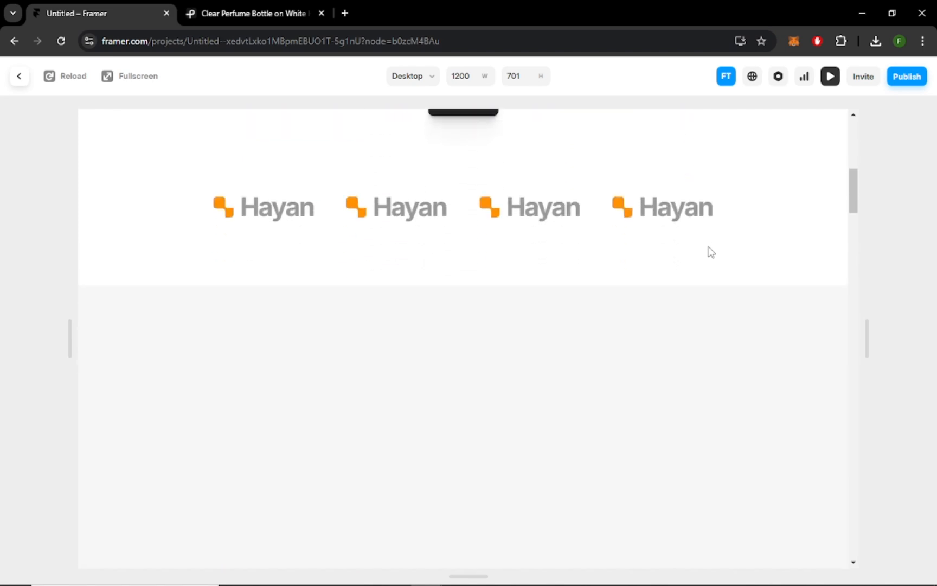
scroll(711, 253, down, 8)
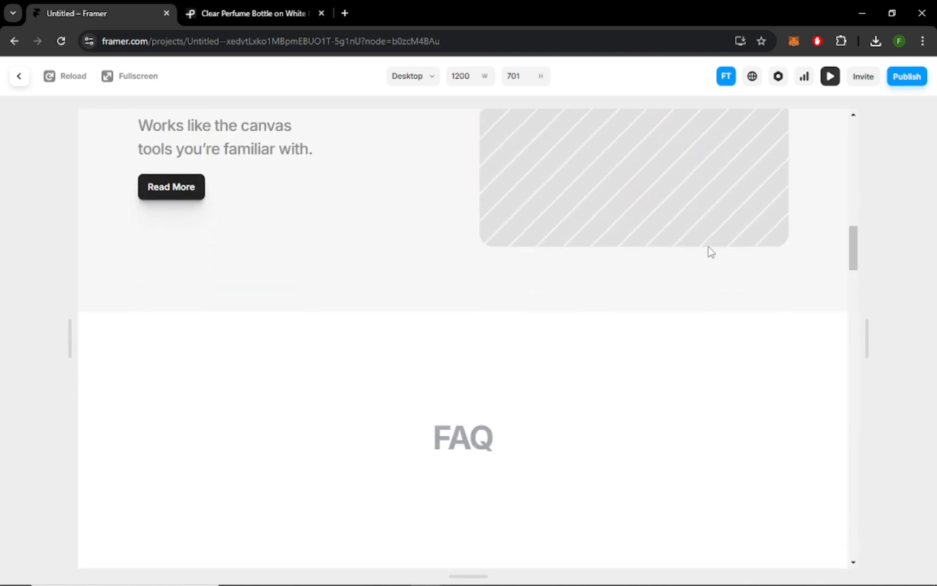
scroll(711, 252, down, 8)
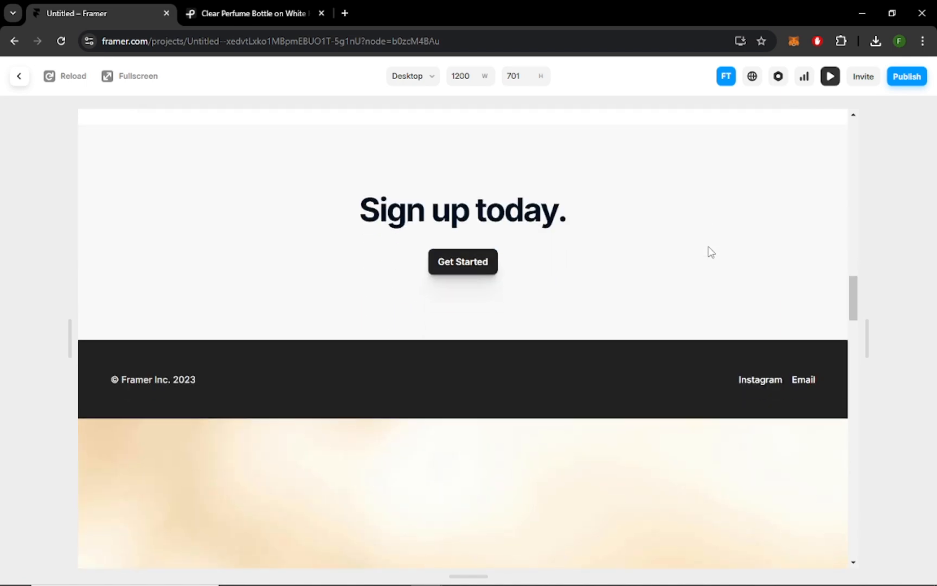
scroll(711, 252, up, 15)
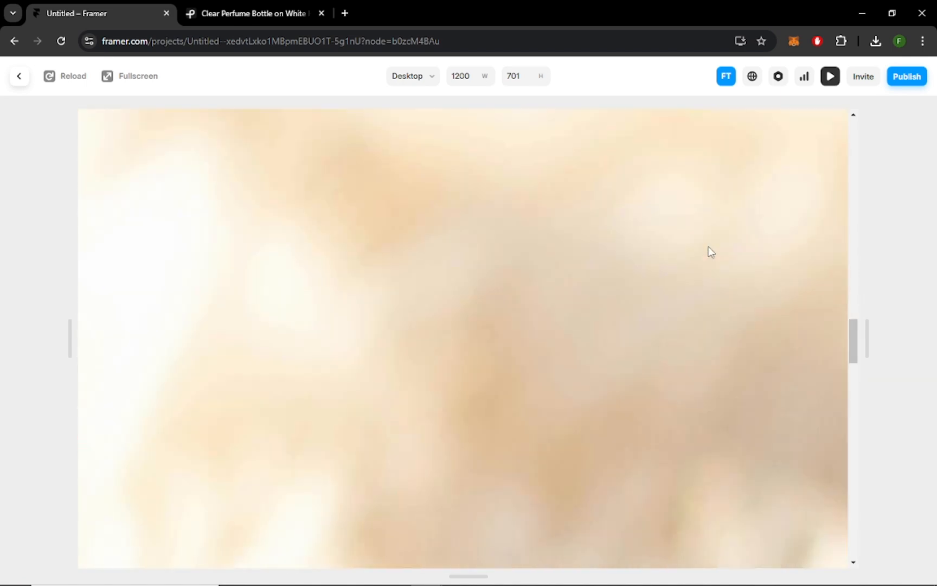
scroll(711, 252, up, 10)
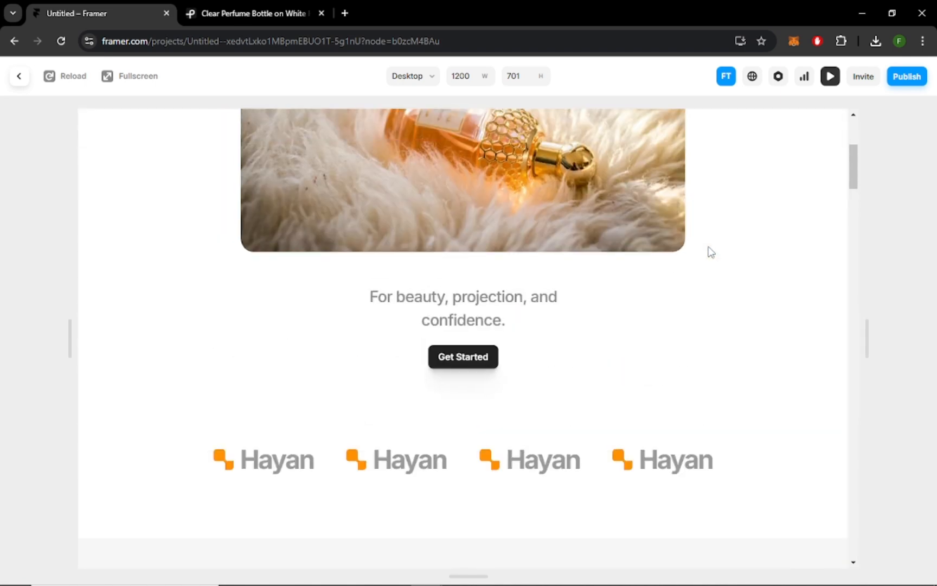